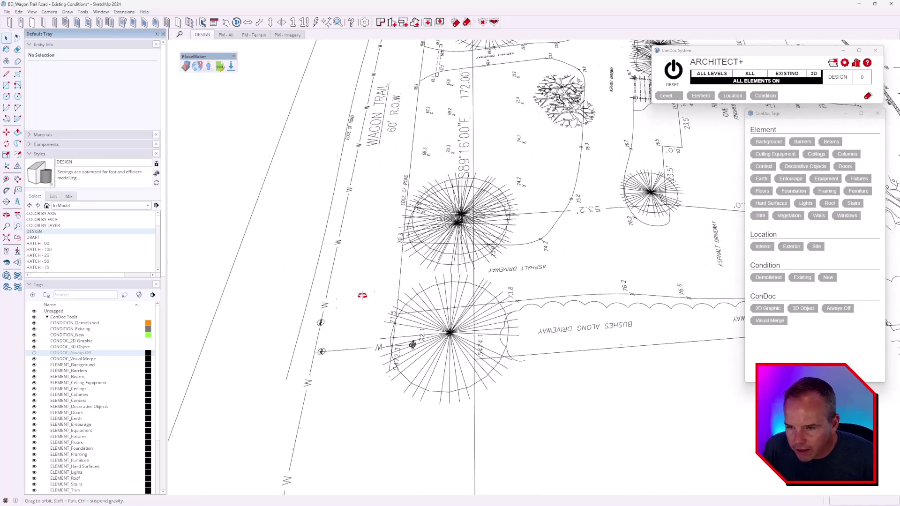
Open the model's unit settings and set the measurement format to Decimal with lengths in feet.
{"action": "middle_click_drag", "start_coordinate": [542, 310], "coordinate": [498, 288]}
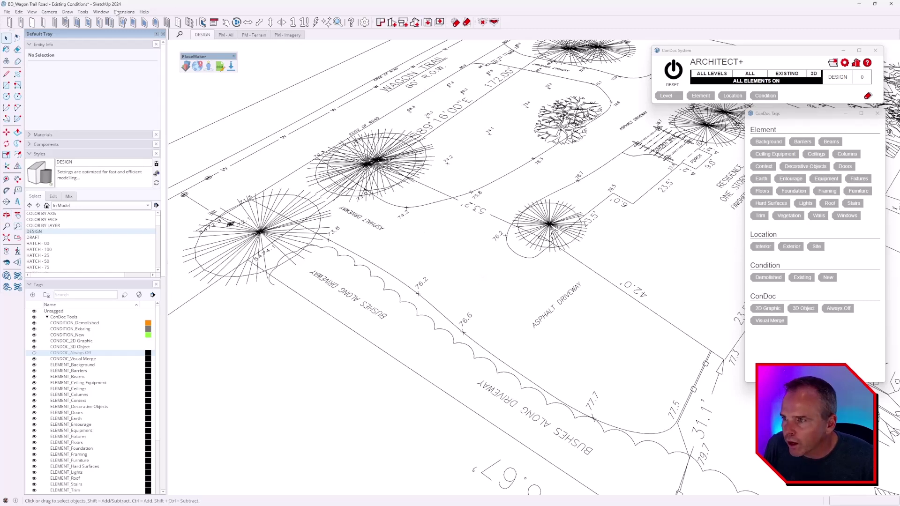
{"action": "left_click", "coordinate": [102, 12]}
{"action": "left_click", "coordinate": [114, 50]}
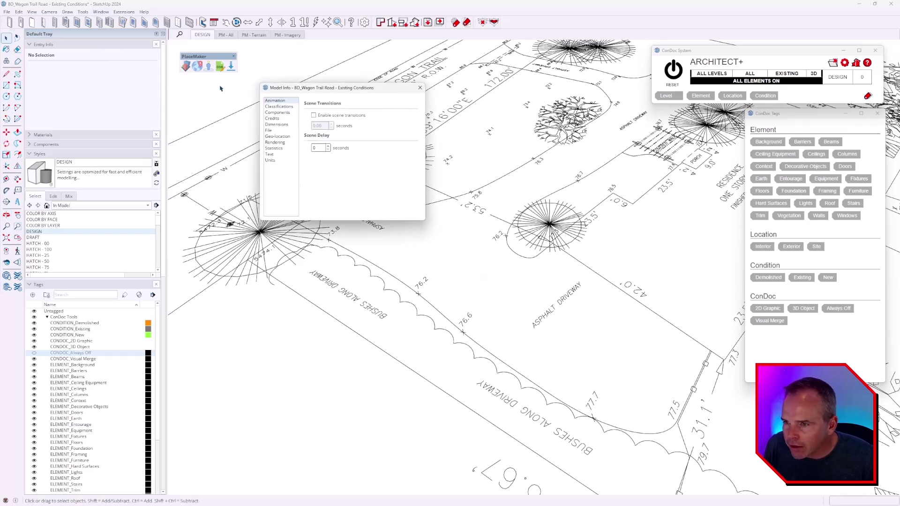
{"action": "left_click", "coordinate": [279, 160]}
{"action": "left_click_drag", "start_coordinate": [355, 90], "coordinate": [527, 81]}
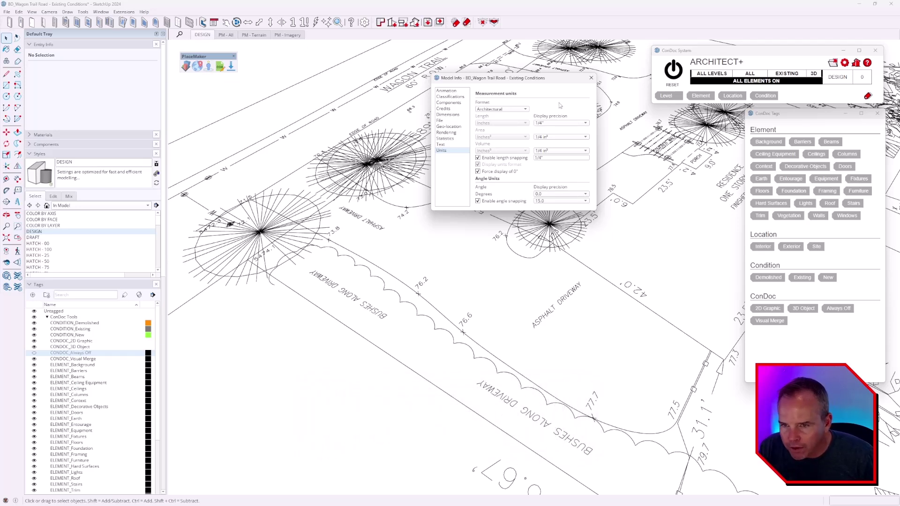
{"action": "left_click", "coordinate": [522, 110]}
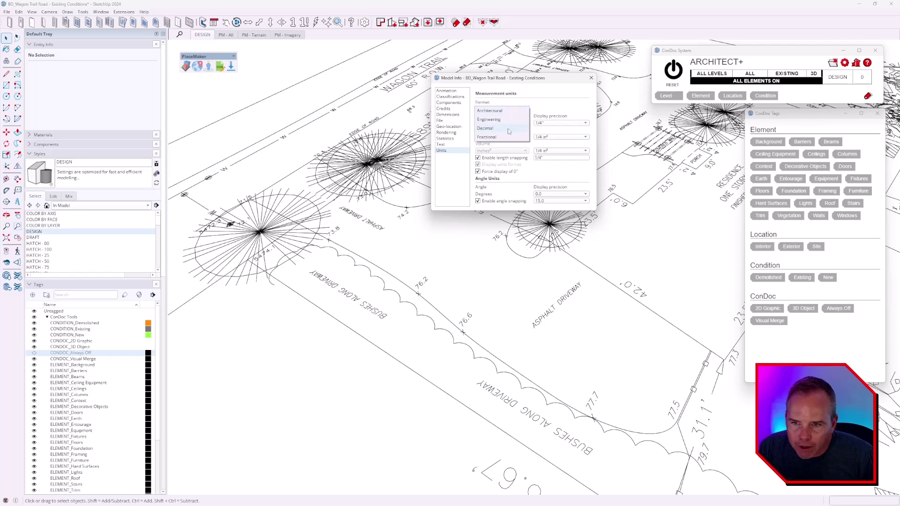
{"action": "left_click", "coordinate": [509, 129]}
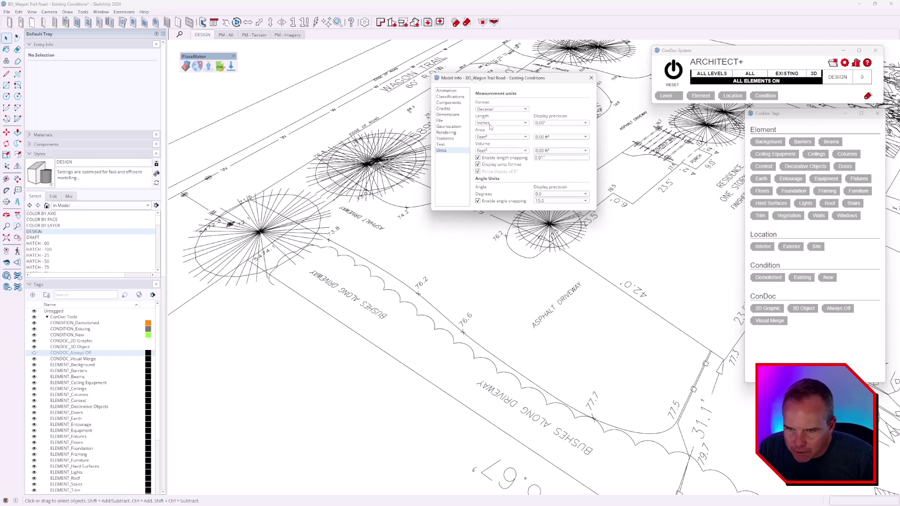
{"action": "left_click", "coordinate": [490, 124]}
{"action": "left_click", "coordinate": [483, 133]}
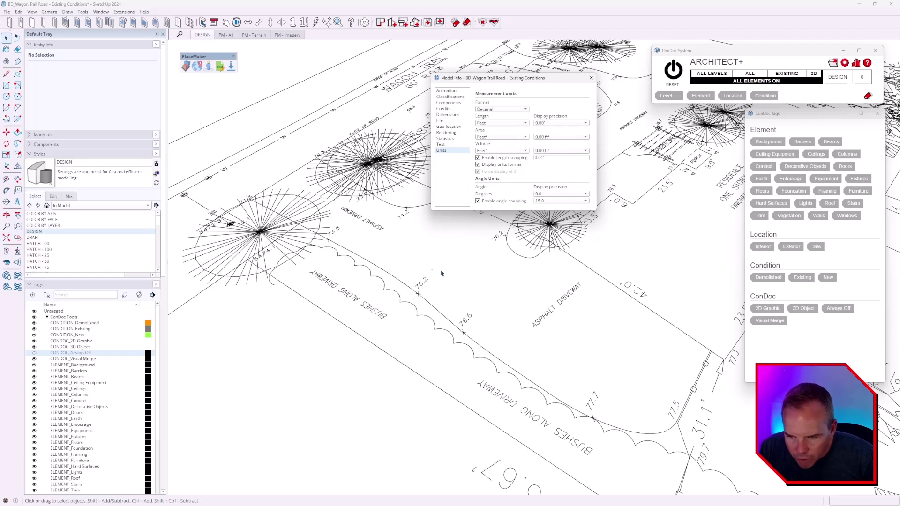
Set the display precision of length, area and volume to six decimal places.
{"action": "scroll", "coordinate": [391, 297], "scroll_direction": "up", "scroll_amount": 5}
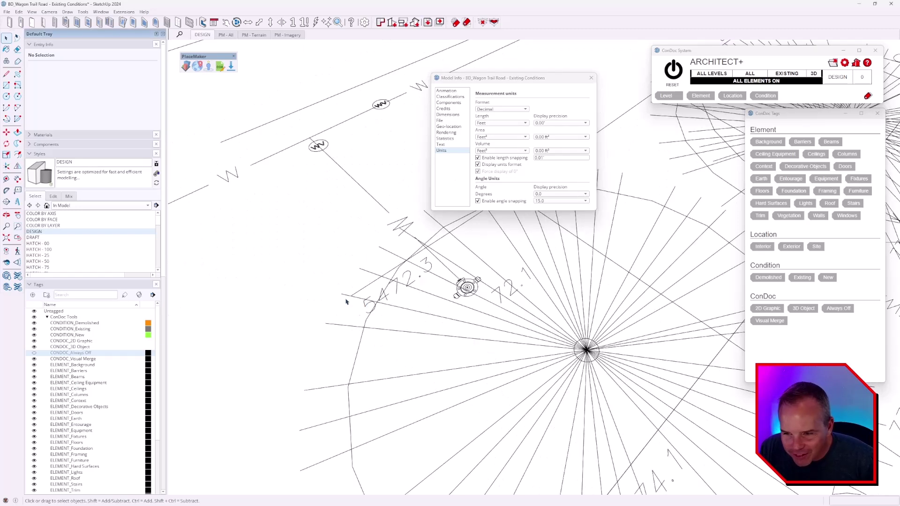
{"action": "scroll", "coordinate": [366, 301], "scroll_direction": "down", "scroll_amount": 1}
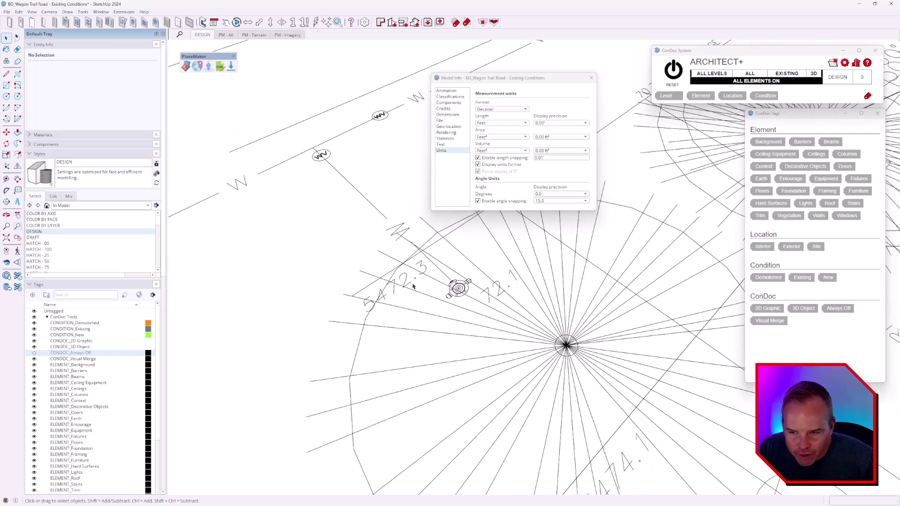
{"action": "scroll", "coordinate": [384, 284], "scroll_direction": "down", "scroll_amount": 4}
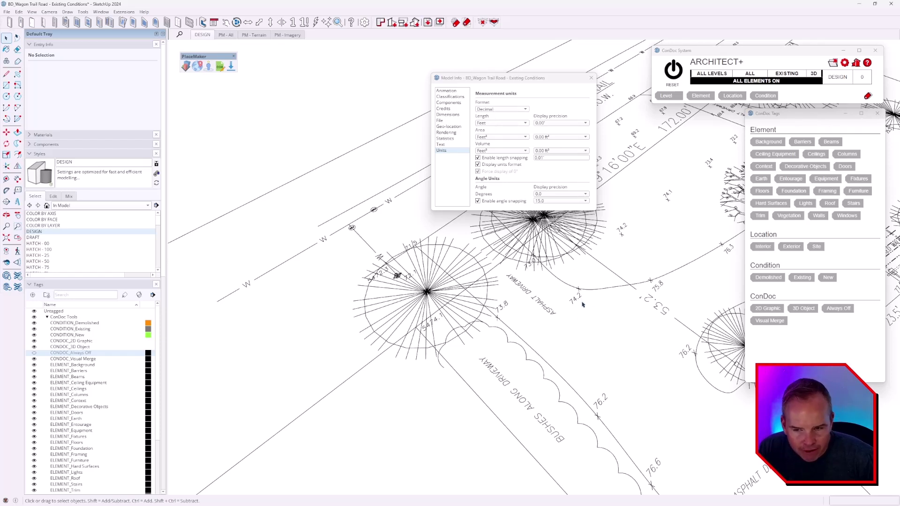
{"action": "left_click", "coordinate": [554, 123]}
{"action": "left_click", "coordinate": [557, 164]}
{"action": "left_click", "coordinate": [557, 136]}
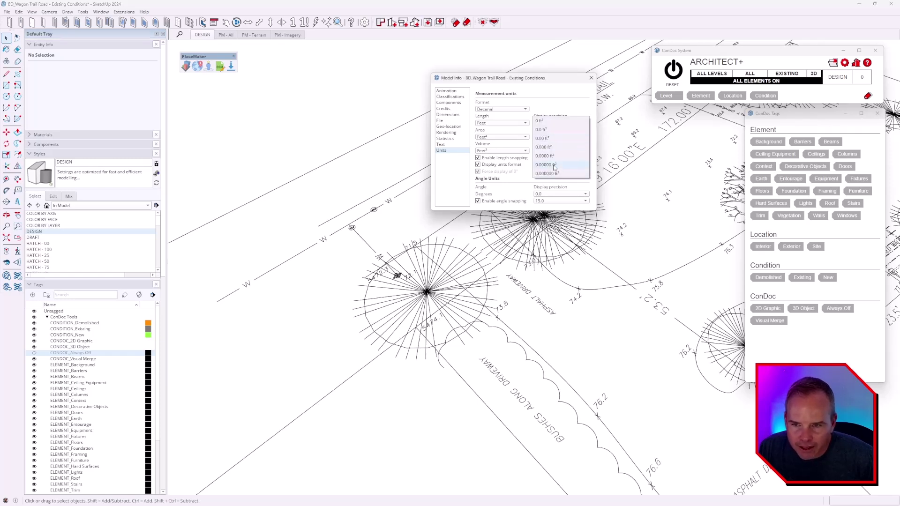
{"action": "left_click", "coordinate": [555, 172]}
{"action": "left_click", "coordinate": [559, 152]}
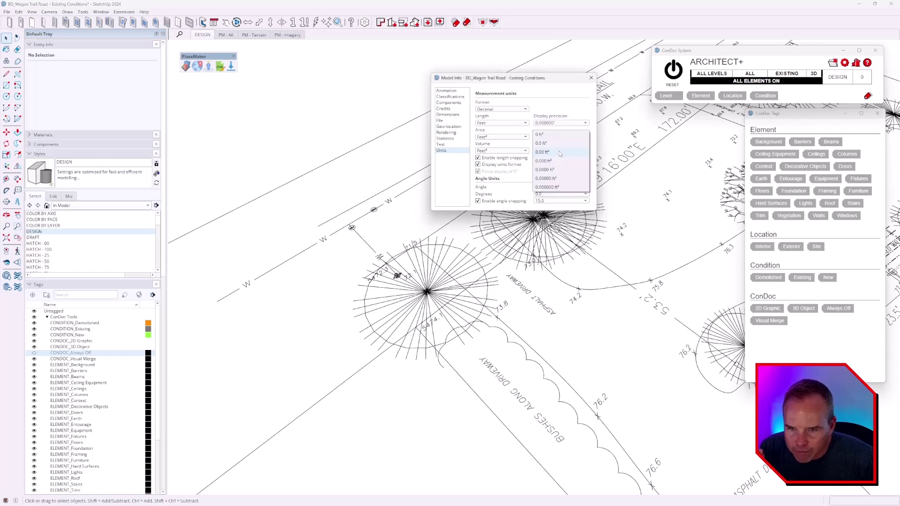
{"action": "left_click", "coordinate": [556, 187]}
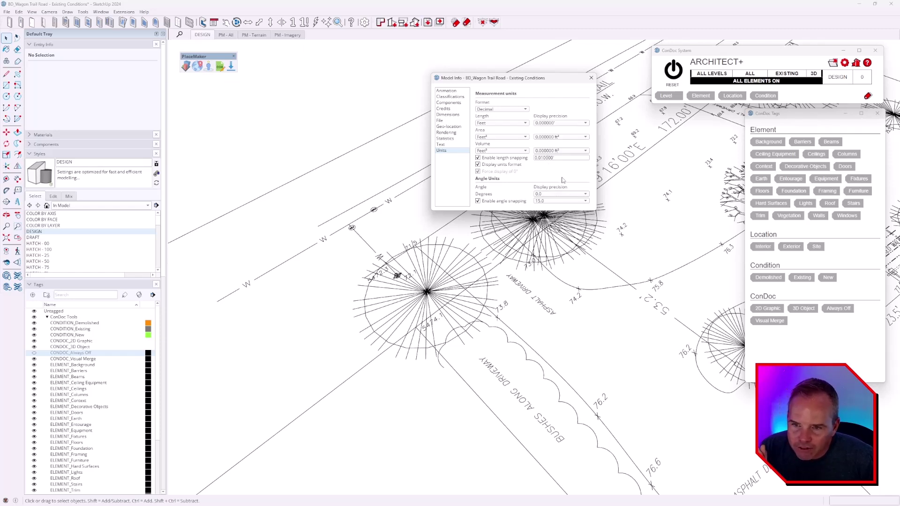
Turn off length snapping and angle snapping, set the angle precision to 0.000, and close the model settings.
{"action": "left_click", "coordinate": [514, 159]}
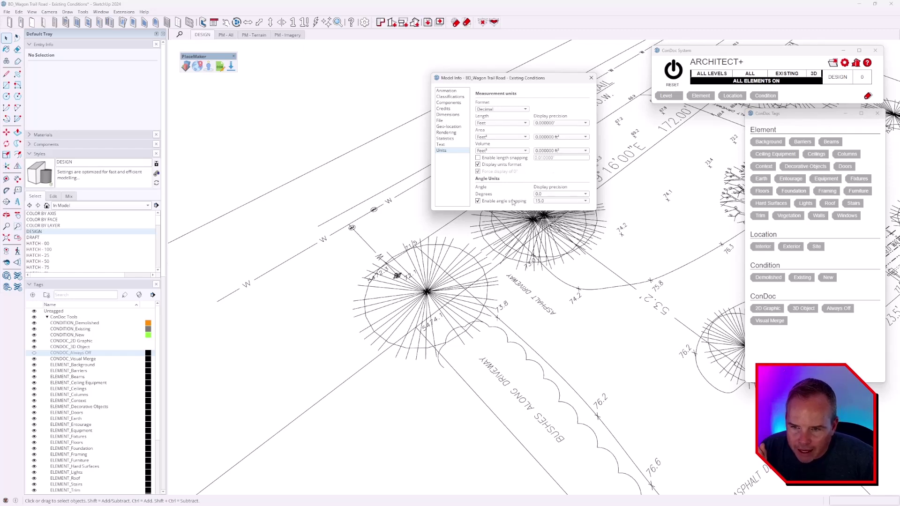
{"action": "left_click", "coordinate": [548, 196]}
{"action": "left_click", "coordinate": [551, 207]}
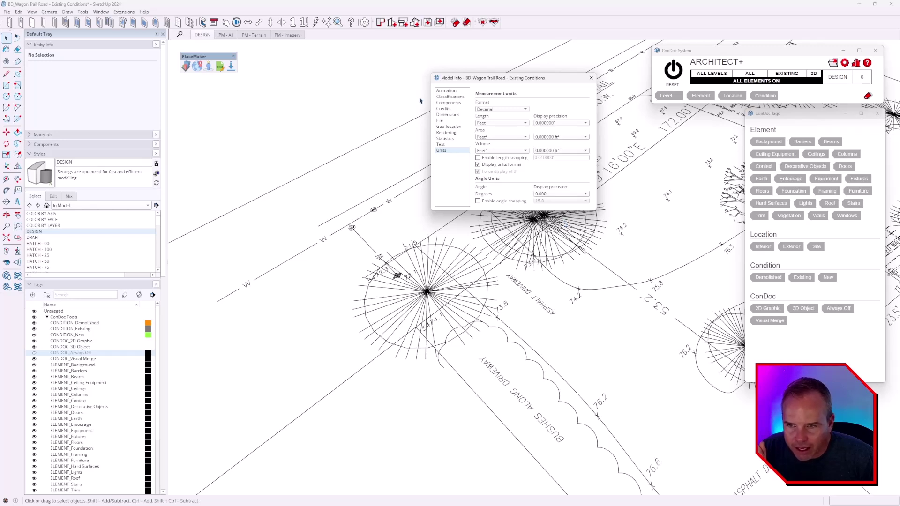
{"action": "left_click", "coordinate": [591, 78]}
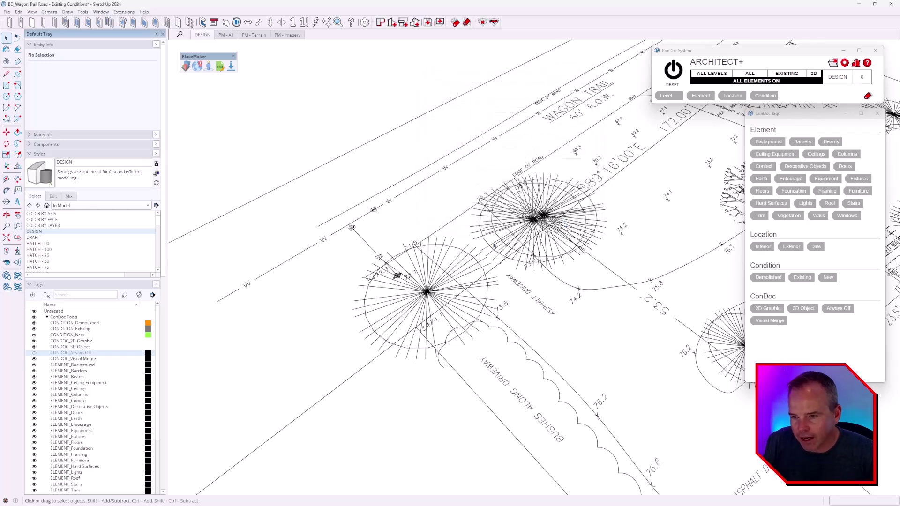
Draw a 74.1-foot vertical line up from the property corner labelled 5474.1.
{"action": "scroll", "coordinate": [494, 245], "scroll_direction": "up", "scroll_amount": 6}
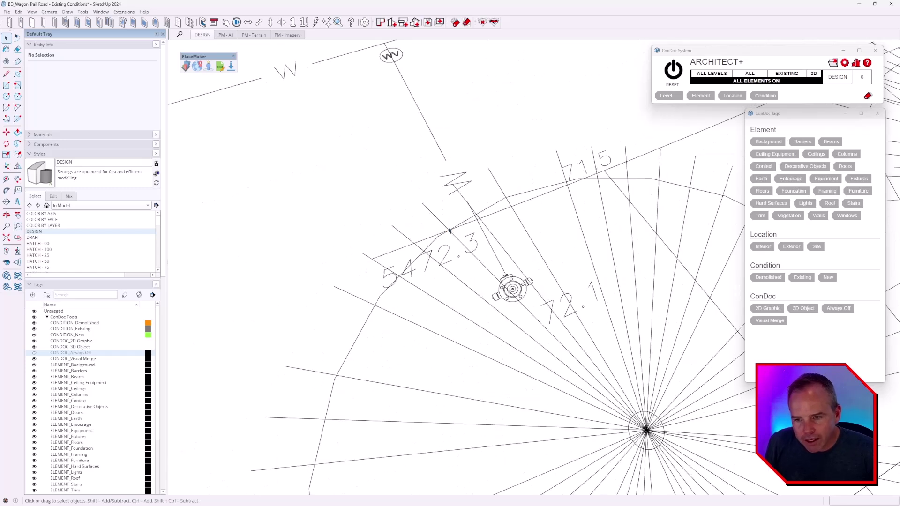
{"action": "scroll", "coordinate": [449, 230], "scroll_direction": "up", "scroll_amount": 3}
{"action": "scroll", "coordinate": [476, 222], "scroll_direction": "down", "scroll_amount": 2}
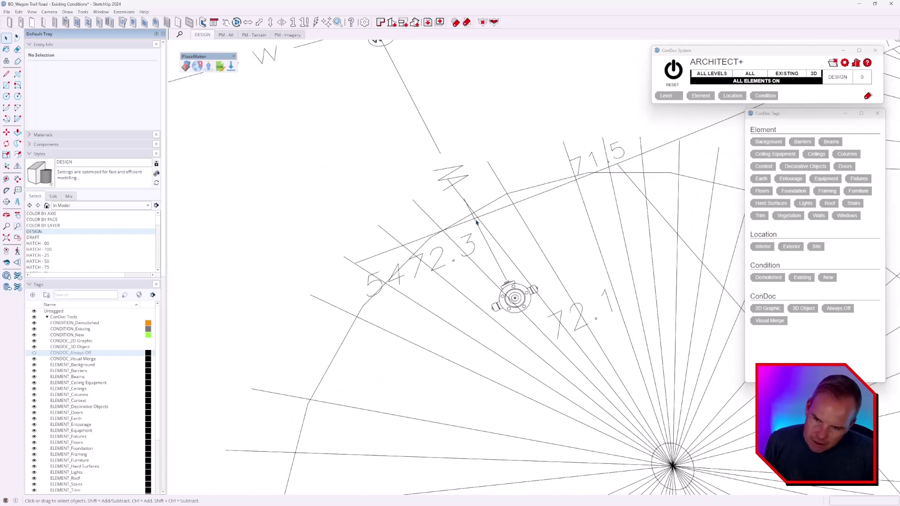
{"action": "scroll", "coordinate": [412, 219], "scroll_direction": "down", "scroll_amount": 5}
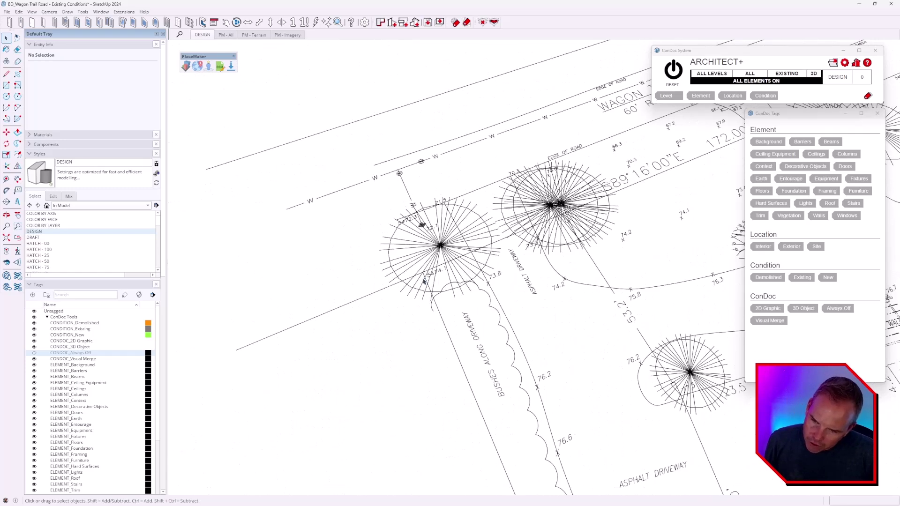
{"action": "scroll", "coordinate": [423, 281], "scroll_direction": "up", "scroll_amount": 4}
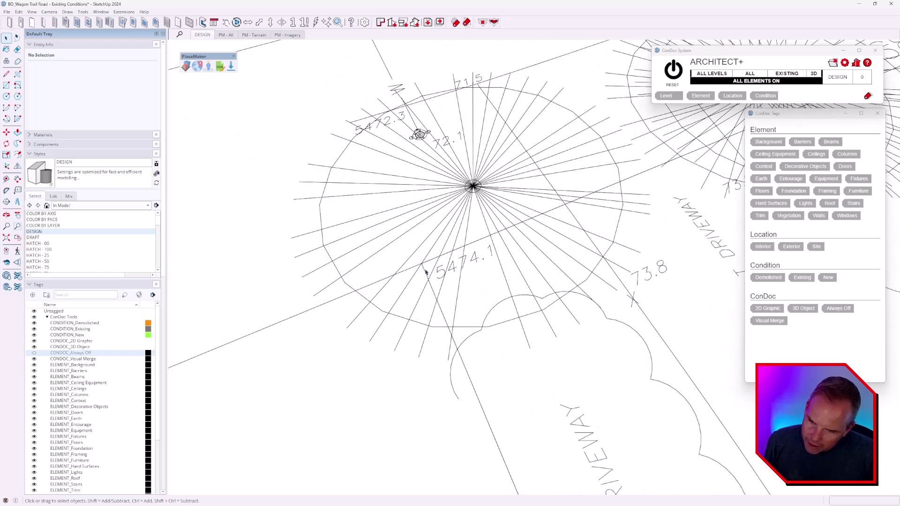
{"action": "scroll", "coordinate": [420, 267], "scroll_direction": "up", "scroll_amount": 6}
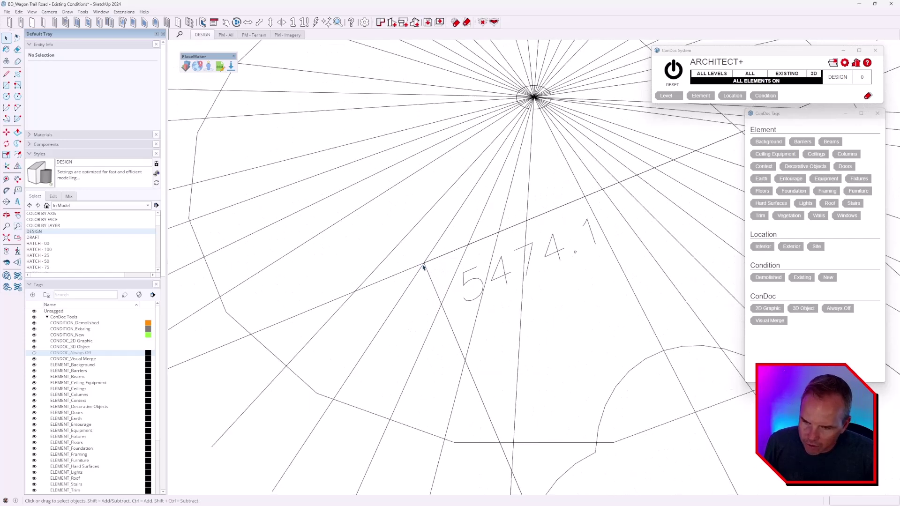
{"action": "scroll", "coordinate": [425, 265], "scroll_direction": "up", "scroll_amount": 5}
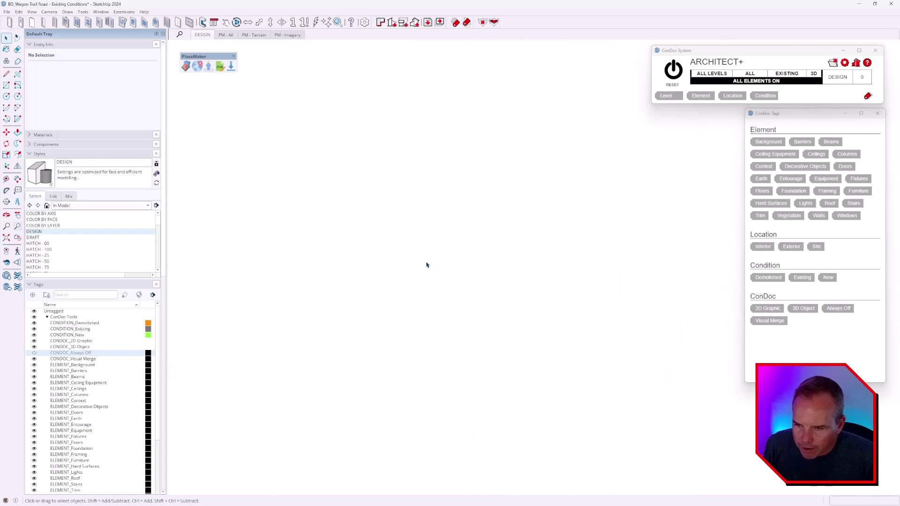
{"action": "scroll", "coordinate": [420, 270], "scroll_direction": "down", "scroll_amount": 2}
{"action": "scroll", "coordinate": [417, 275], "scroll_direction": "up", "scroll_amount": 2}
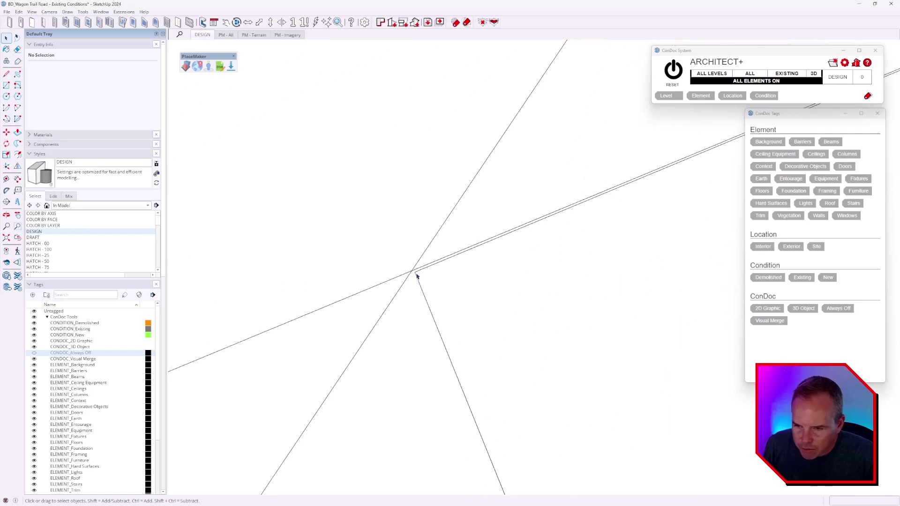
{"action": "key", "text": "l"}
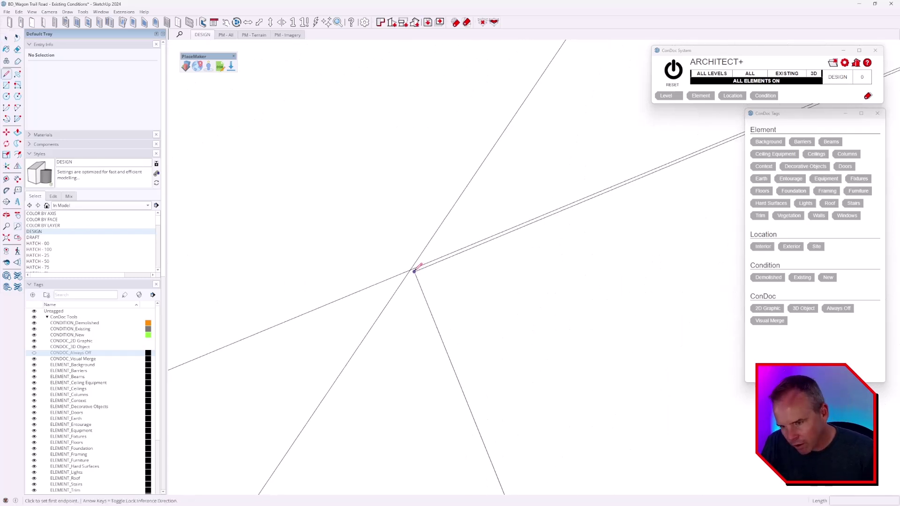
{"action": "left_click", "coordinate": [413, 271]}
{"action": "scroll", "coordinate": [371, 194], "scroll_direction": "up", "scroll_amount": 5}
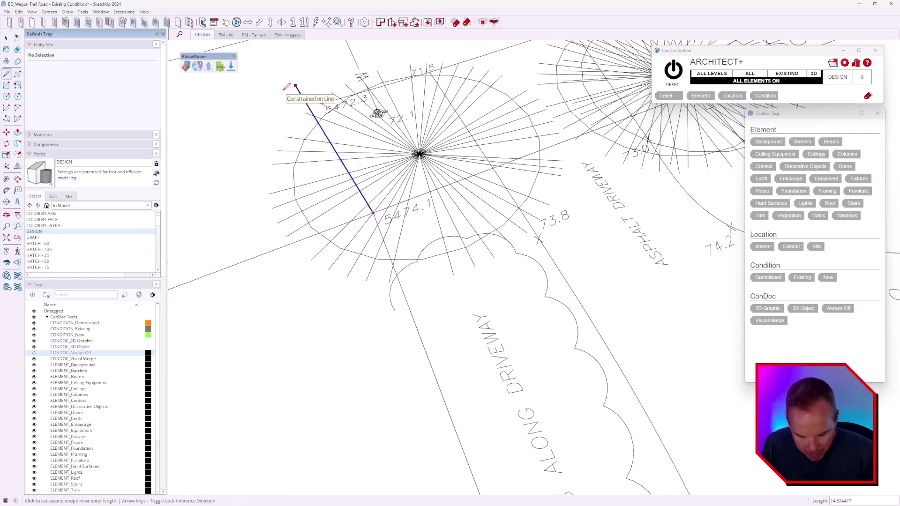
{"action": "type", "text": "74.1"}
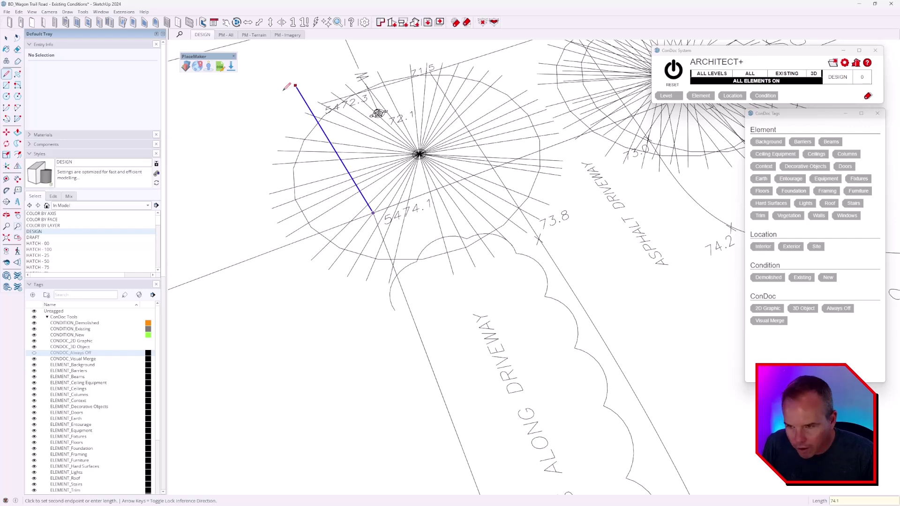
{"action": "key", "text": "Return"}
{"action": "scroll", "coordinate": [288, 87], "scroll_direction": "down", "scroll_amount": 8}
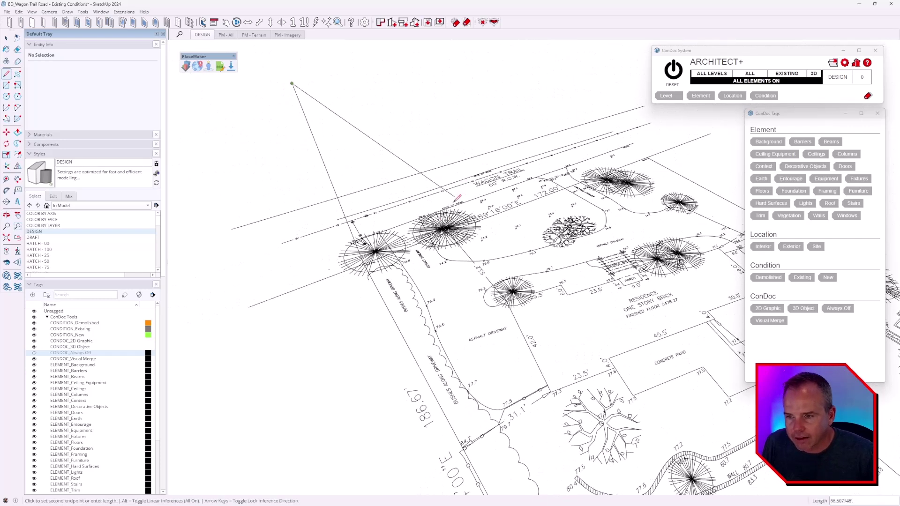
{"action": "key", "text": "Escape"}
{"action": "scroll", "coordinate": [457, 196], "scroll_direction": "down", "scroll_amount": 2}
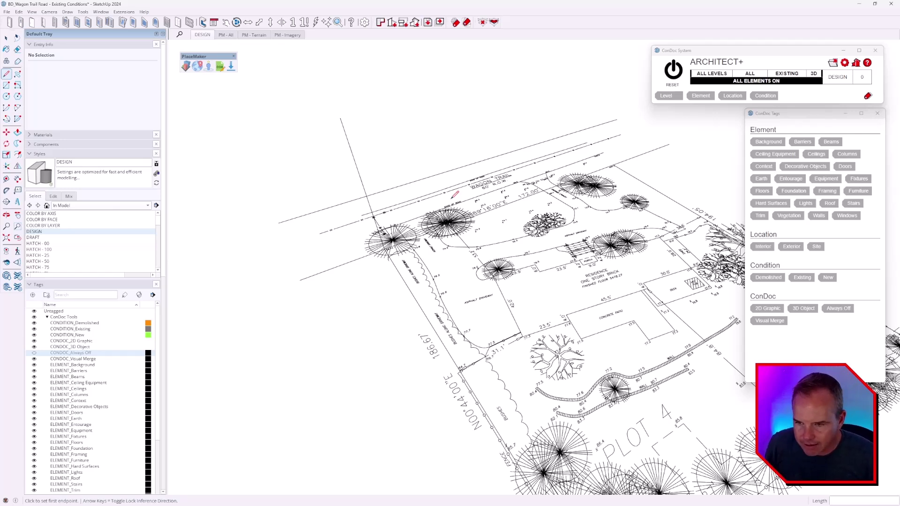
Draw a 73.8-foot vertical line up from the centre of the 73.8 spot elevation mark beside the driveway.
{"action": "middle_click_drag", "start_coordinate": [393, 200], "coordinate": [342, 90]}
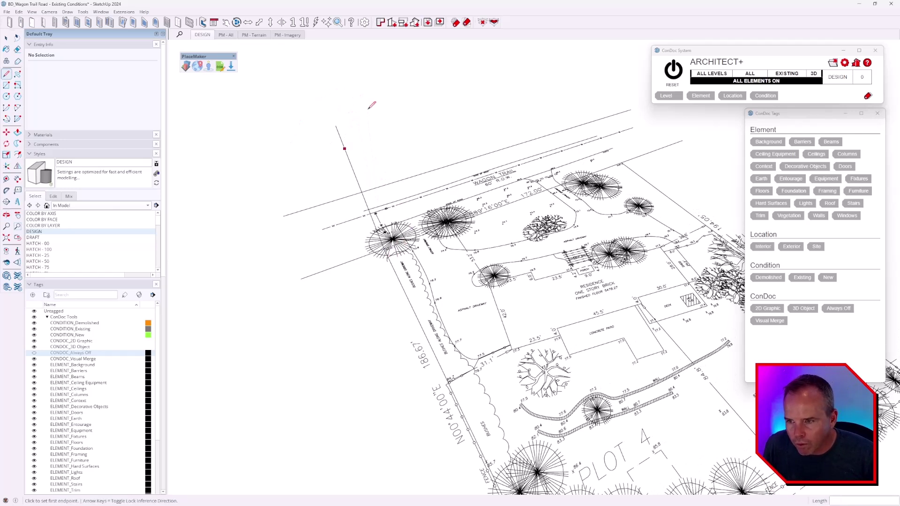
{"action": "scroll", "coordinate": [384, 246], "scroll_direction": "up", "scroll_amount": 5}
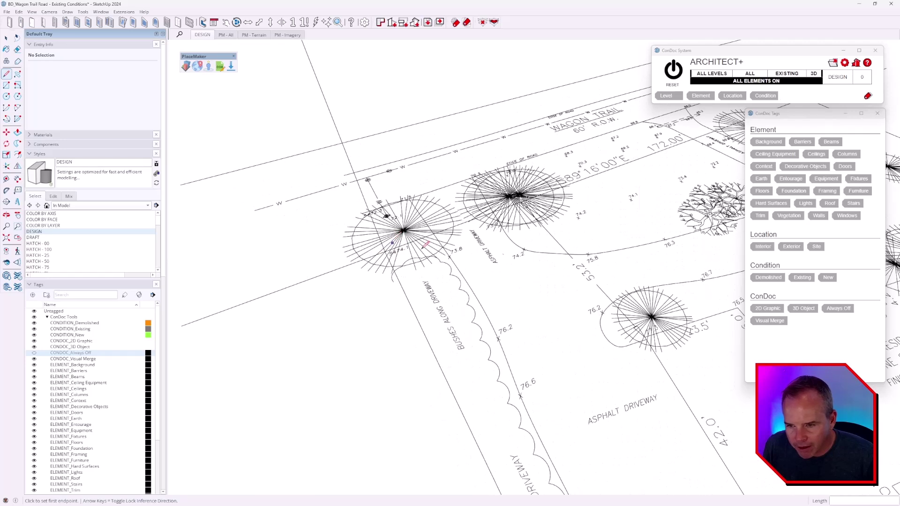
{"action": "scroll", "coordinate": [425, 245], "scroll_direction": "up", "scroll_amount": 10}
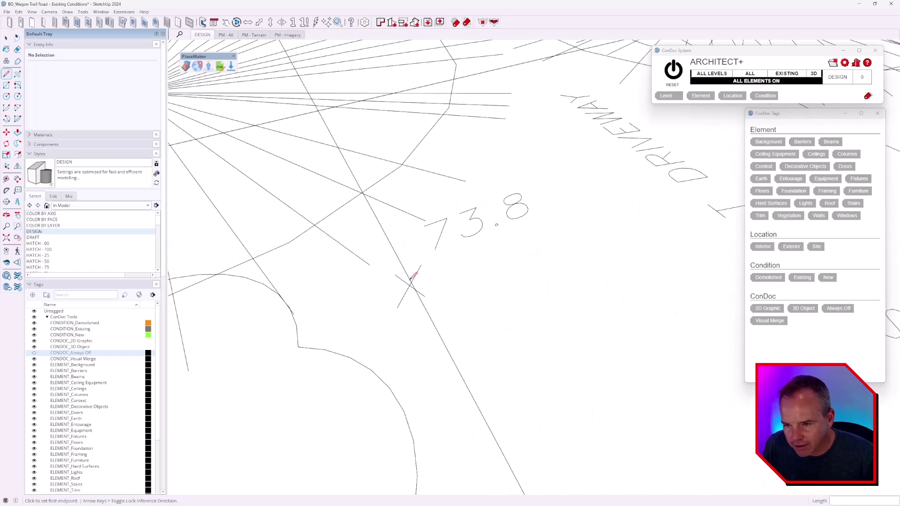
{"action": "left_click", "coordinate": [410, 285]}
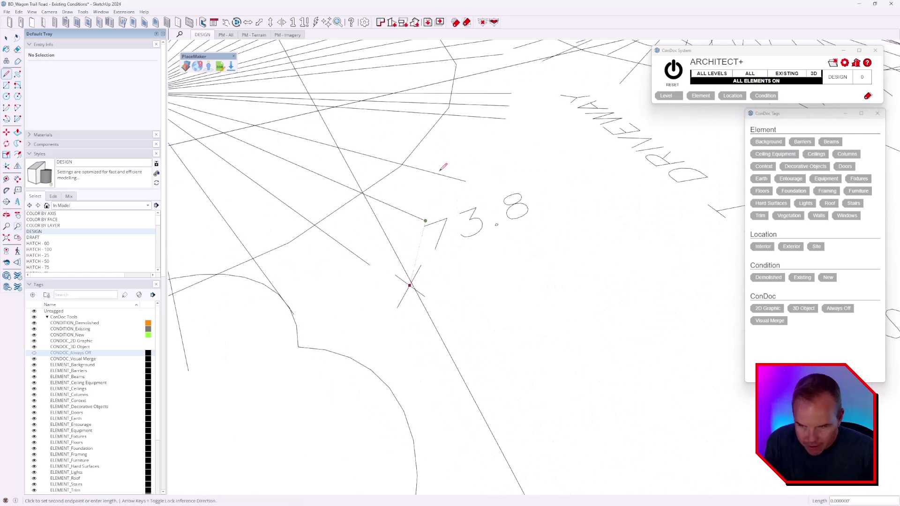
{"action": "key", "text": "Up"}
{"action": "type", "text": "73.8"}
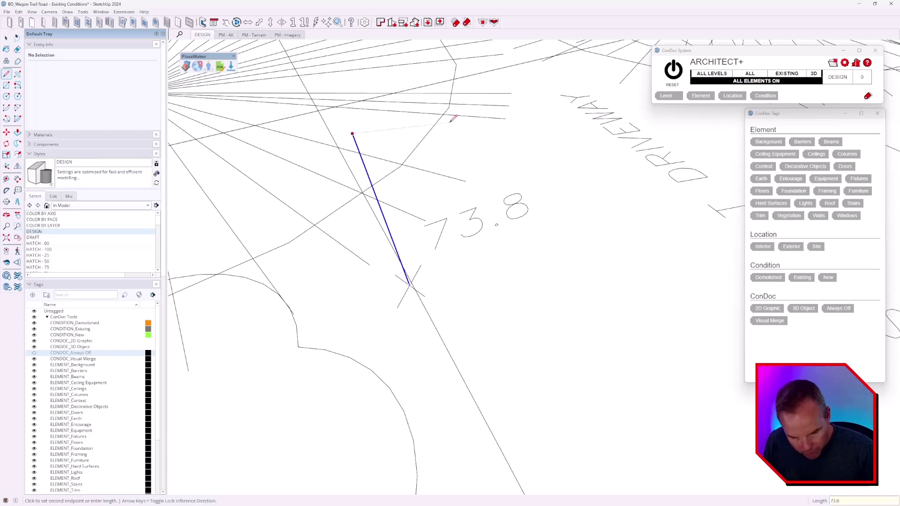
{"action": "key", "text": "Return"}
{"action": "scroll", "coordinate": [510, 290], "scroll_direction": "down", "scroll_amount": 10}
{"action": "key", "text": "o"}
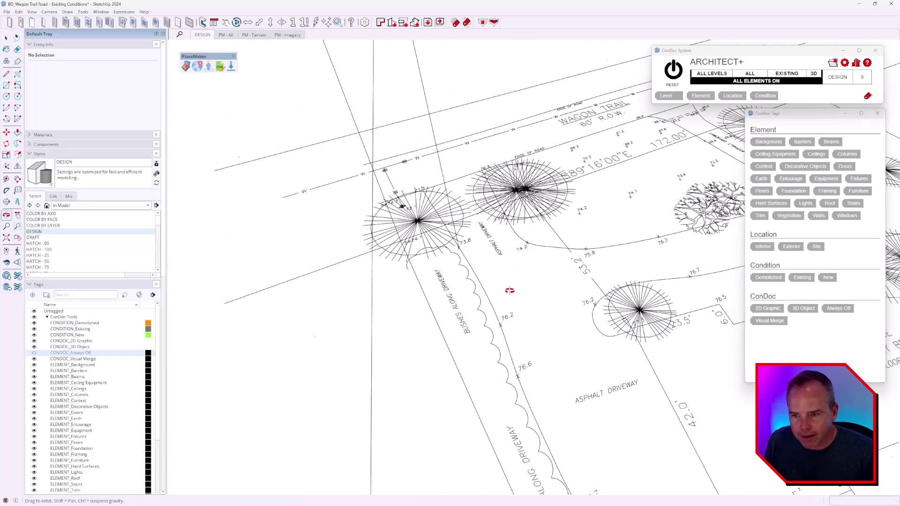
{"action": "scroll", "coordinate": [509, 291], "scroll_direction": "down", "scroll_amount": 6}
{"action": "key", "text": "l"}
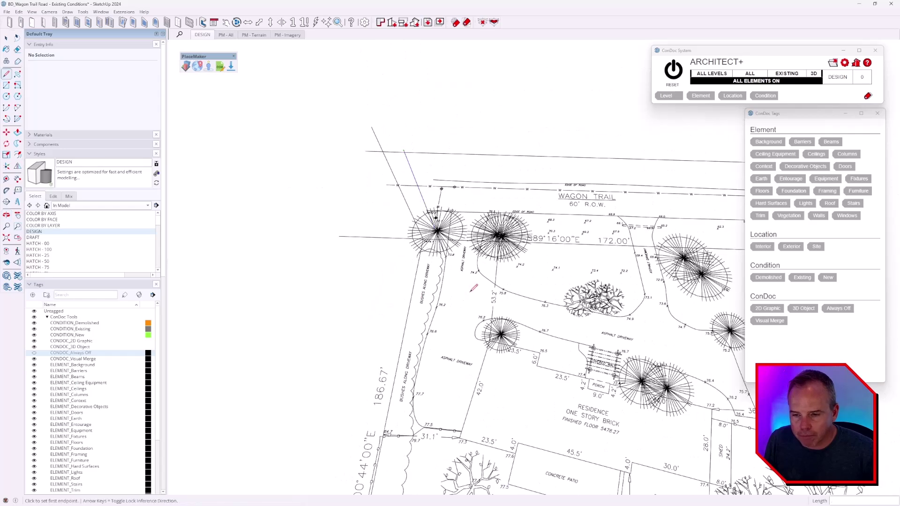
{"action": "scroll", "coordinate": [471, 290], "scroll_direction": "up", "scroll_amount": 2}
{"action": "scroll", "coordinate": [446, 143], "scroll_direction": "up", "scroll_amount": 6}
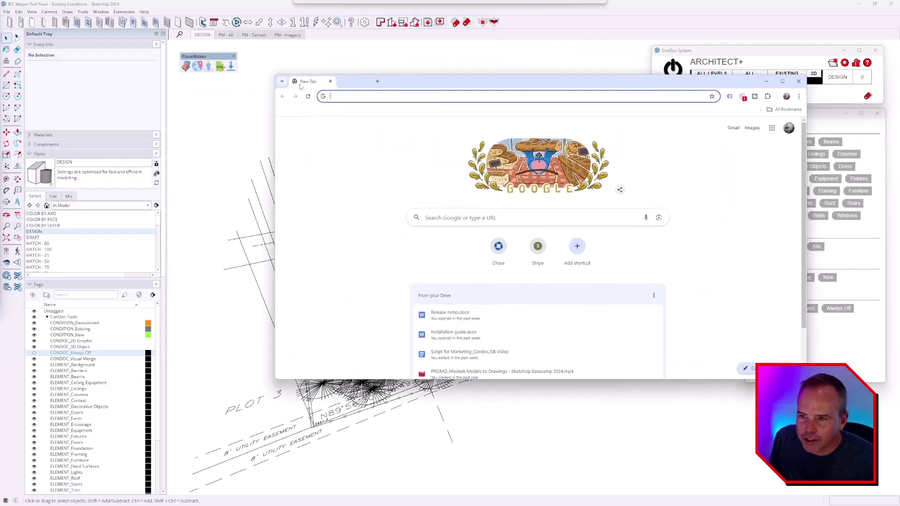
In the web browser, open chatgpt.com and request a simple SketchUp plugin that adds endpoints to edges, pasteable into the Ruby console.
{"action": "type", "text": "chatgpt.com"}
{"action": "key", "text": "Return"}
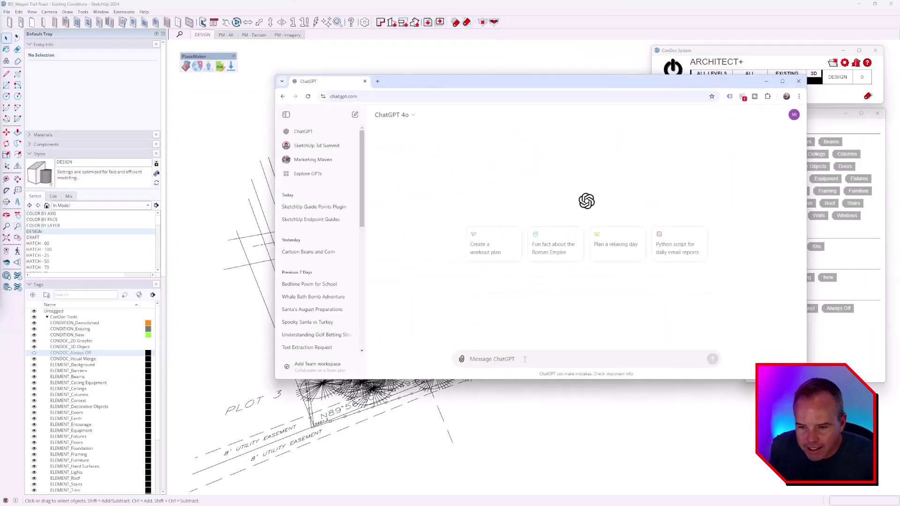
{"action": "type", "text": "write me a sketch"}
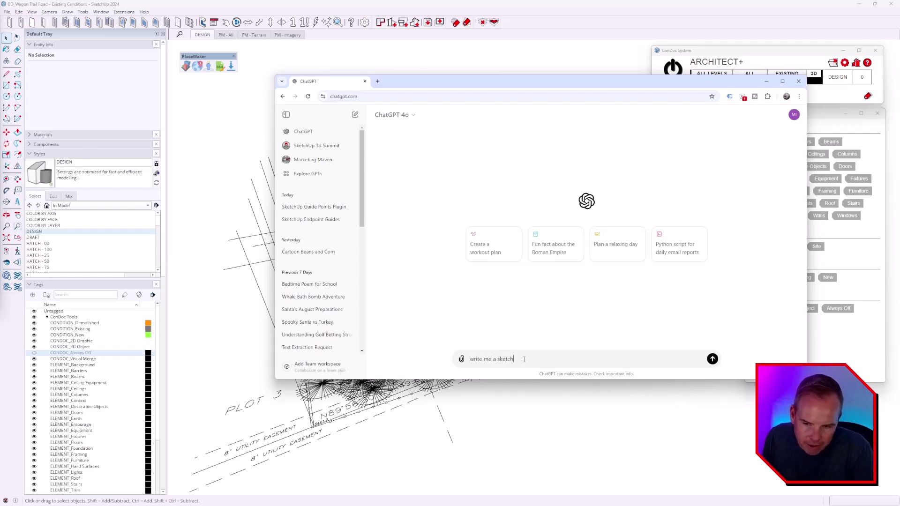
{"action": "type", "text": " plu"}
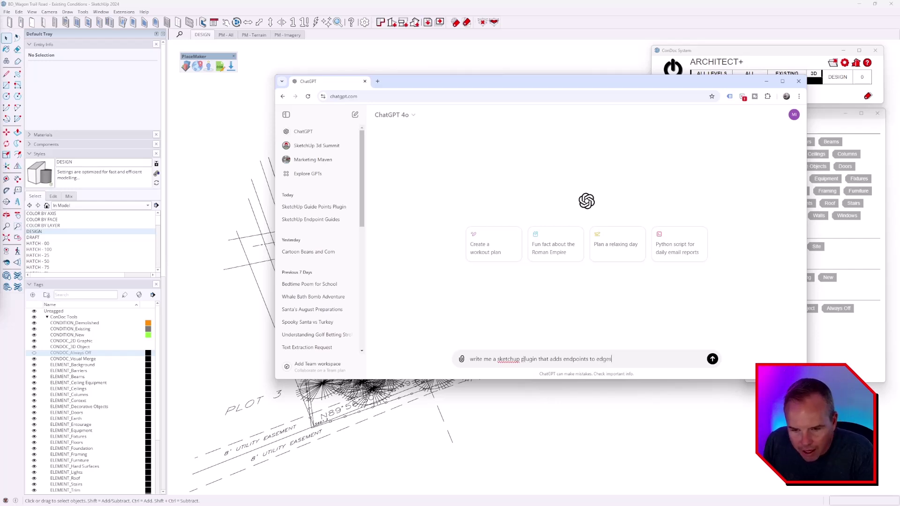
{"action": "type", "text": "simple so i can pas"}
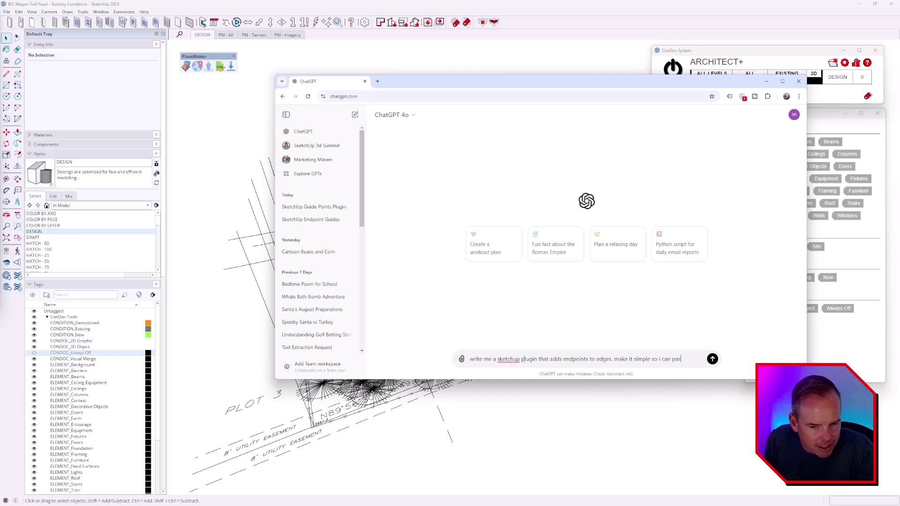
{"action": "type", "text": " rub"}
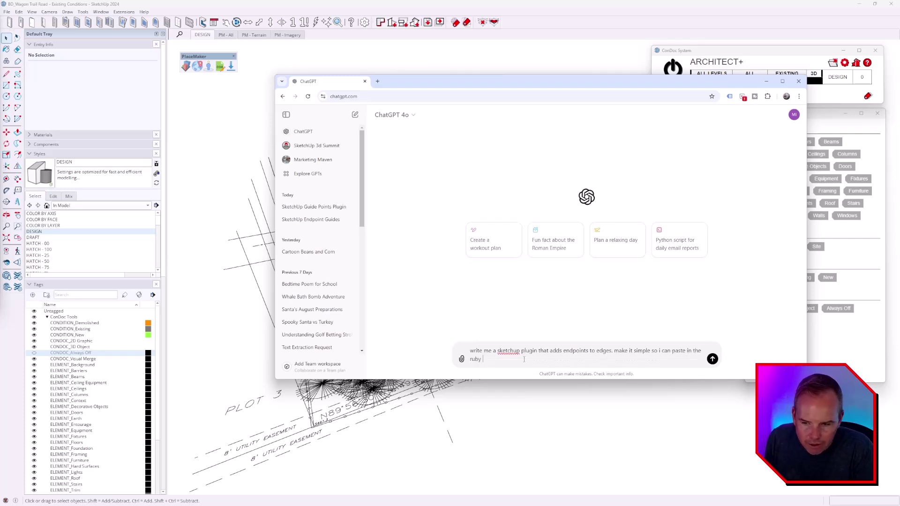
{"action": "type", "text": "y console"}
{"action": "key", "text": "Return"}
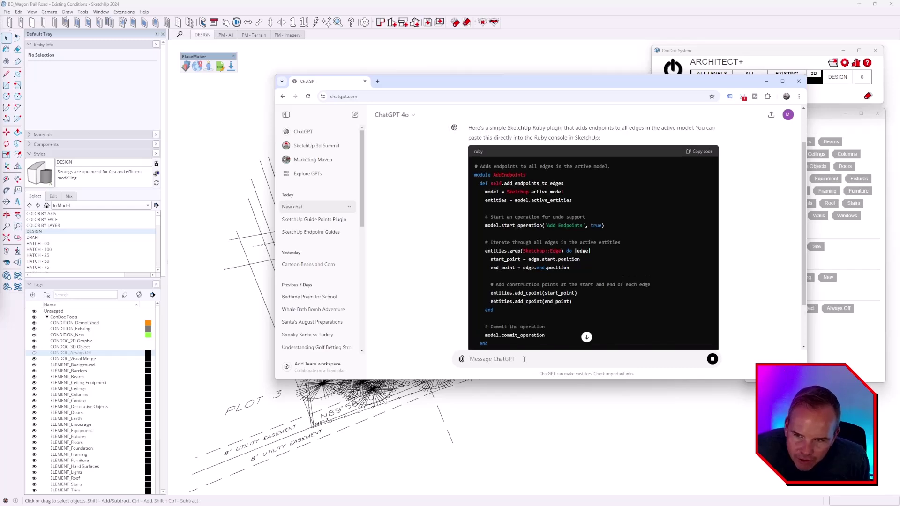
Copy the generated Ruby code, switch to SketchUp, run it in the Ruby Console, and close the console.
{"action": "left_click", "coordinate": [699, 152]}
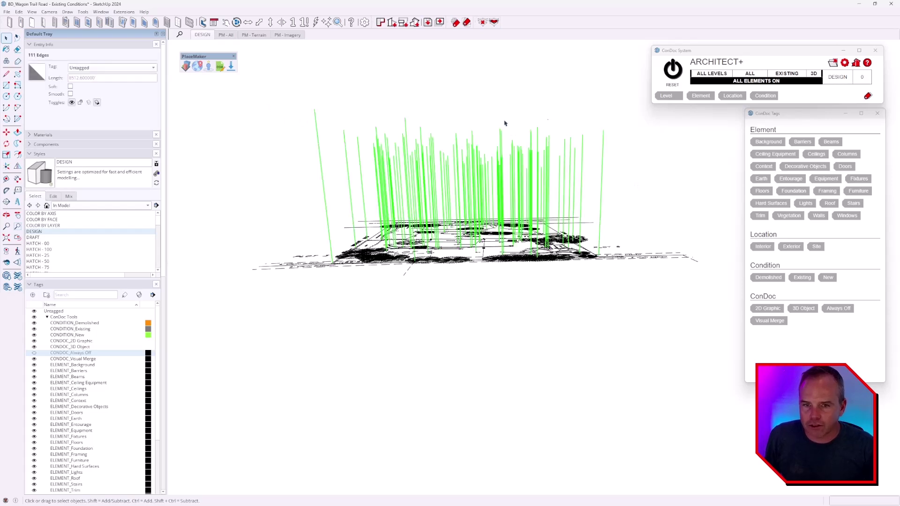
{"action": "left_click", "coordinate": [125, 12]}
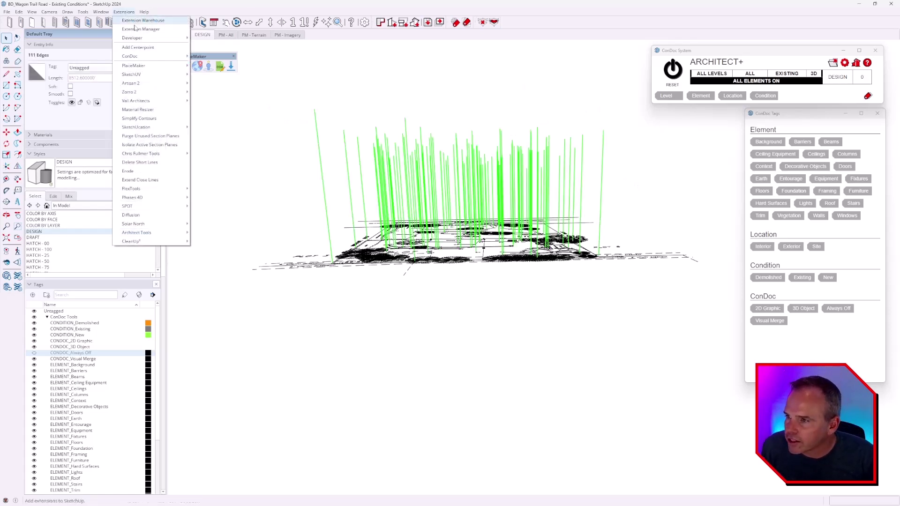
{"action": "left_click", "coordinate": [220, 47]}
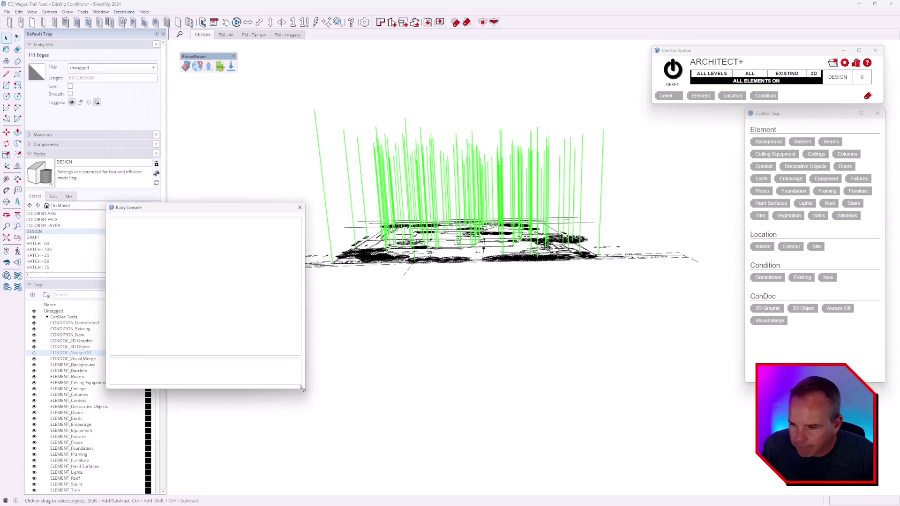
{"action": "key", "text": "ctrl+v"}
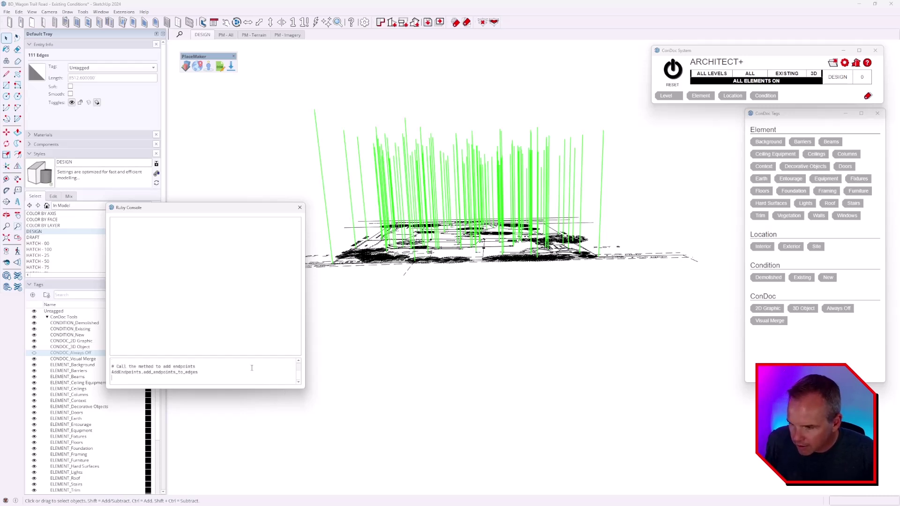
{"action": "key", "text": "Return"}
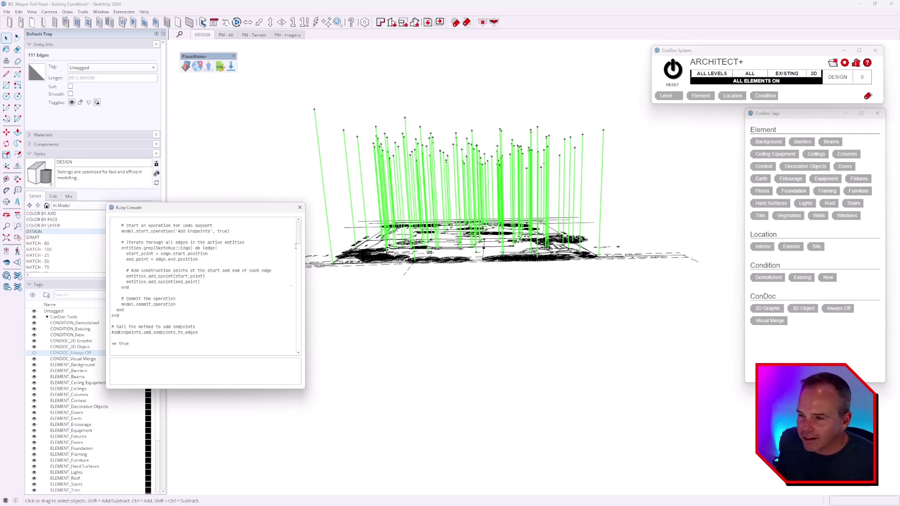
{"action": "left_click", "coordinate": [300, 208]}
Delete the selected vertical elevation lines, leaving only the guide points at their ends.
{"action": "middle_click_drag", "start_coordinate": [482, 297], "coordinate": [611, 331]}
{"action": "scroll", "coordinate": [611, 332], "scroll_direction": "down", "scroll_amount": 4}
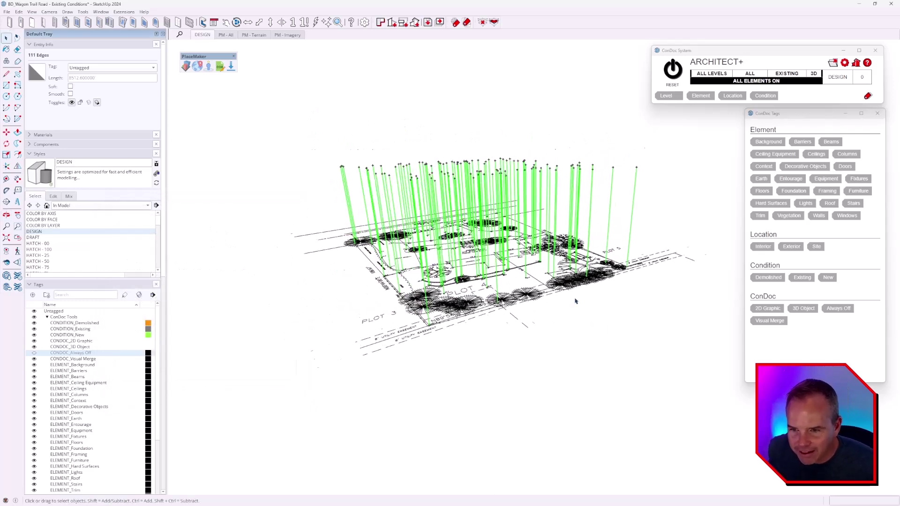
{"action": "middle_click_drag", "start_coordinate": [607, 295], "coordinate": [596, 293]}
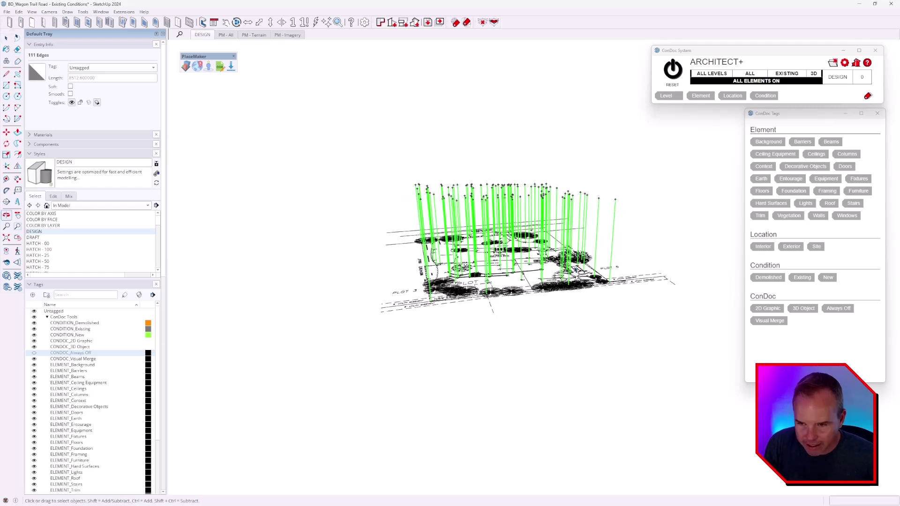
{"action": "key", "text": "Delete"}
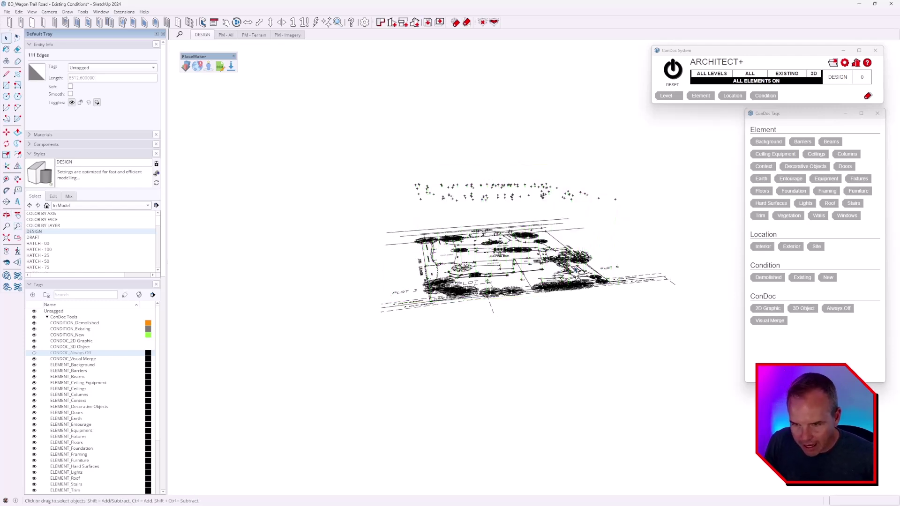
Select all the guide points floating above the survey drawing and group them.
{"action": "middle_click_drag", "start_coordinate": [544, 195], "coordinate": [485, 184]}
{"action": "left_click_drag", "start_coordinate": [354, 133], "coordinate": [701, 238]}
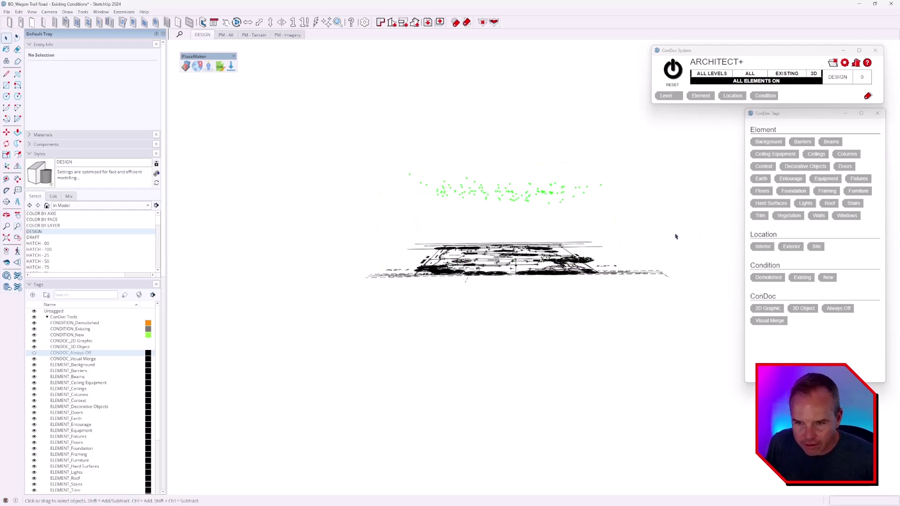
{"action": "key", "text": "ctrl+g"}
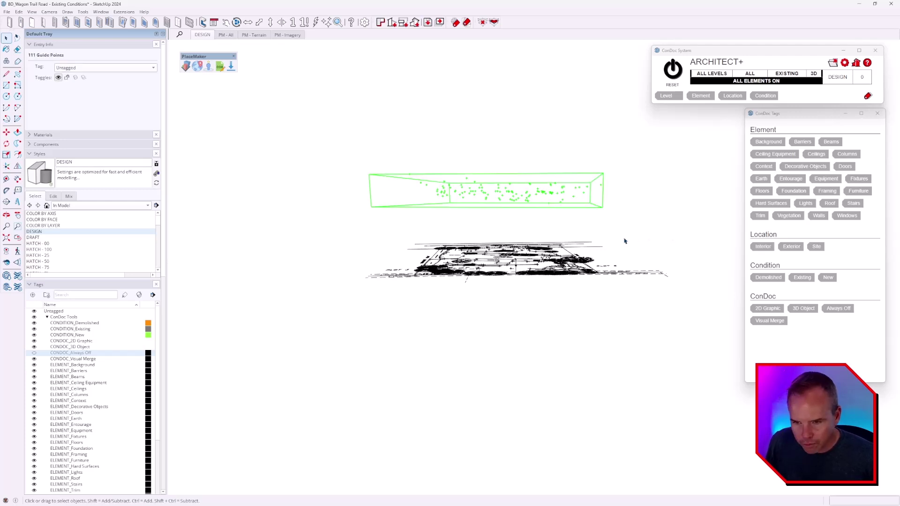
Clear the leftover guide points at the former lines' lower ends from the survey drawing.
{"action": "left_click", "coordinate": [631, 276]}
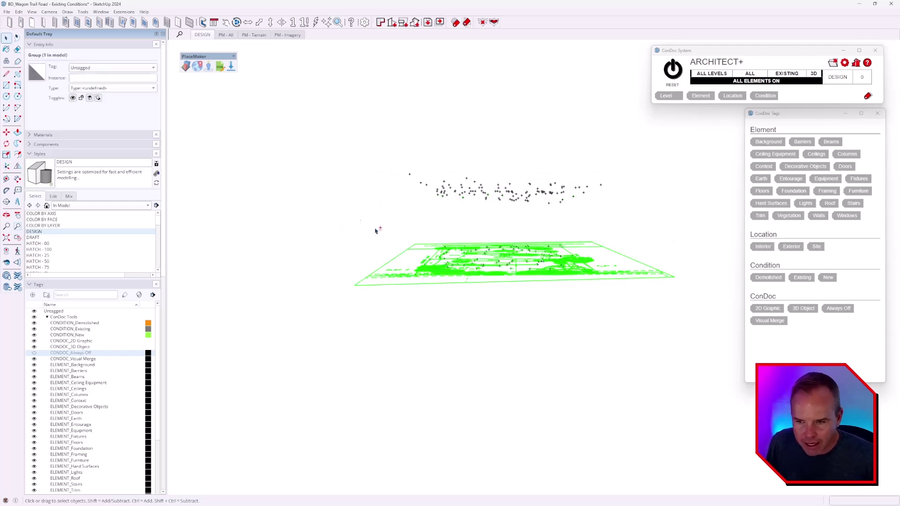
{"action": "left_click_drag", "start_coordinate": [335, 225], "coordinate": [593, 334], "text": "ctrl"}
{"action": "key", "text": "ctrl+z"}
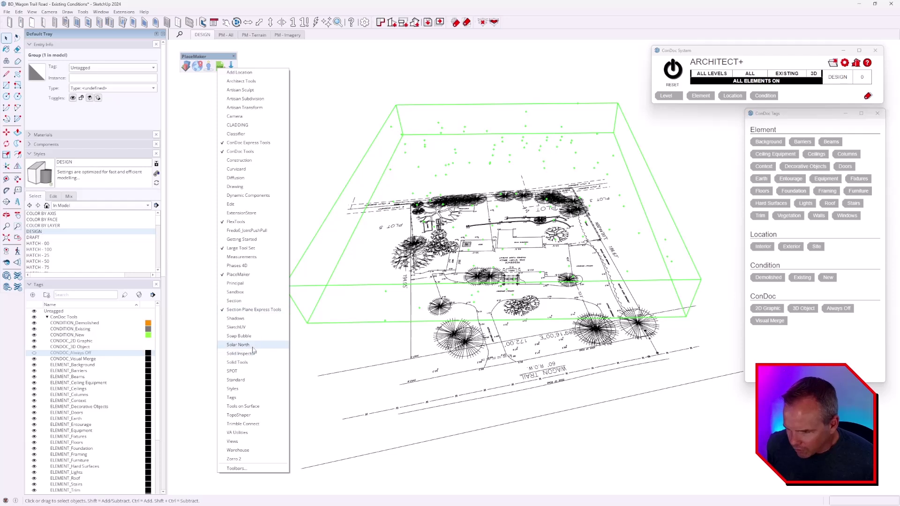
Display the TopoShaper tools above the model and hide the PlaceMaker tools.
{"action": "left_click", "coordinate": [254, 416]}
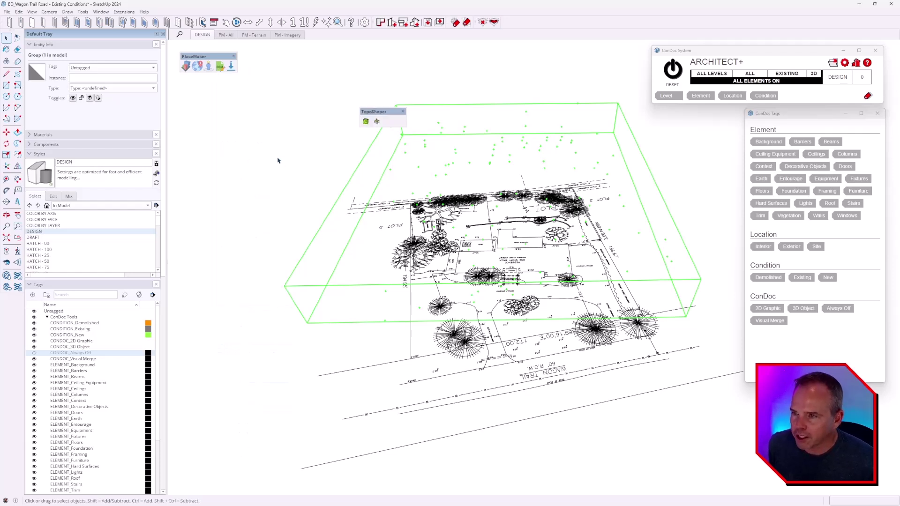
{"action": "left_click", "coordinate": [234, 57]}
{"action": "left_click_drag", "start_coordinate": [382, 113], "coordinate": [356, 58]}
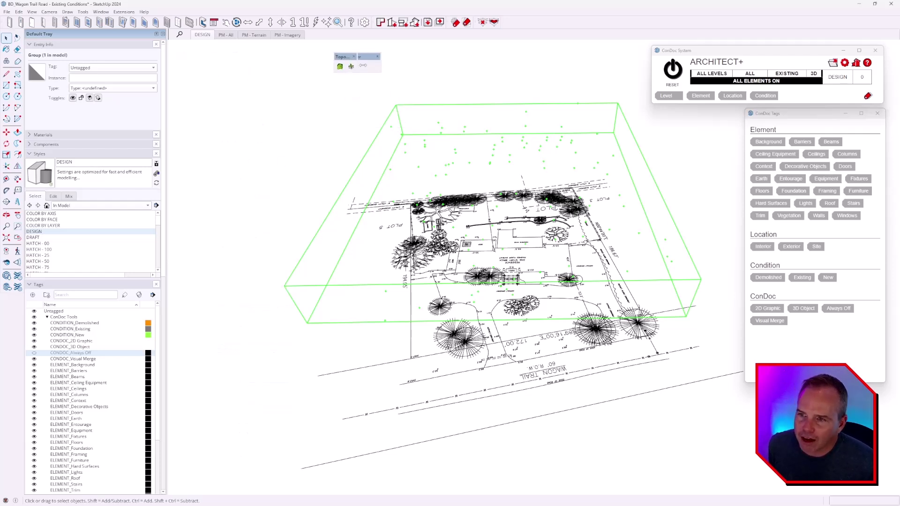
{"action": "middle_click_drag", "start_coordinate": [362, 105], "coordinate": [381, 146]}
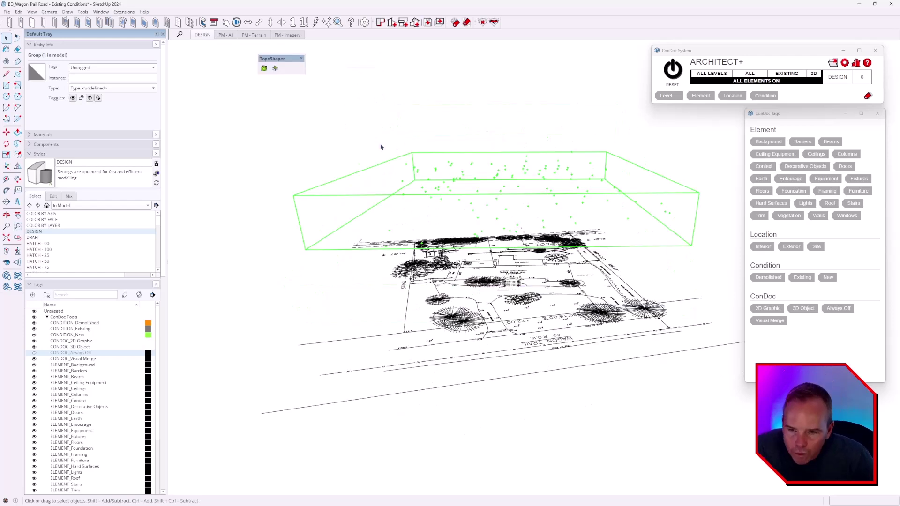
Start TopoShaper's cloud-points terrain tool on the guide point group, choose the third contour option, and set the roundness to 4.0.
{"action": "left_click", "coordinate": [275, 69]}
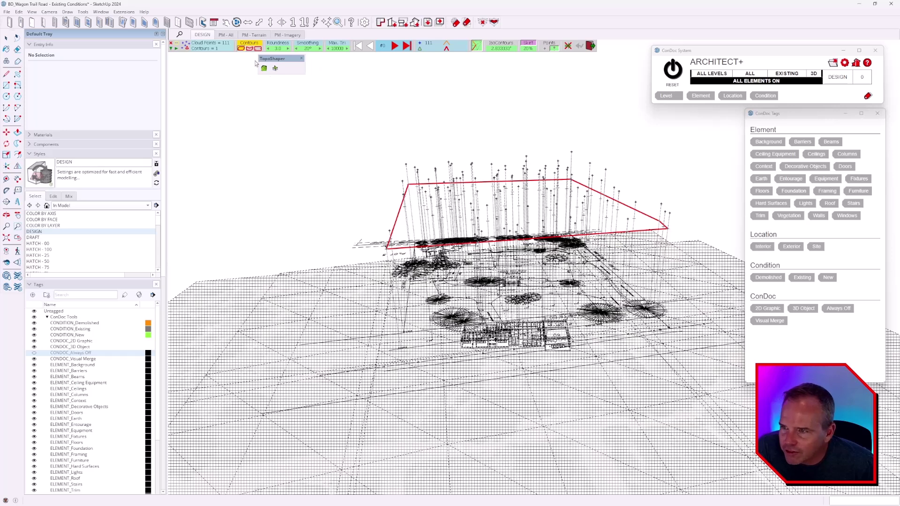
{"action": "left_click", "coordinate": [260, 49]}
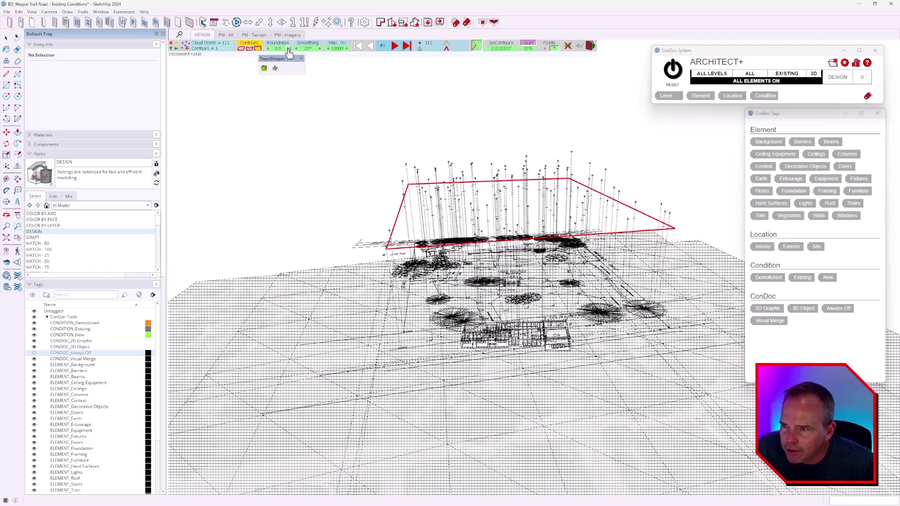
{"action": "left_click", "coordinate": [288, 50]}
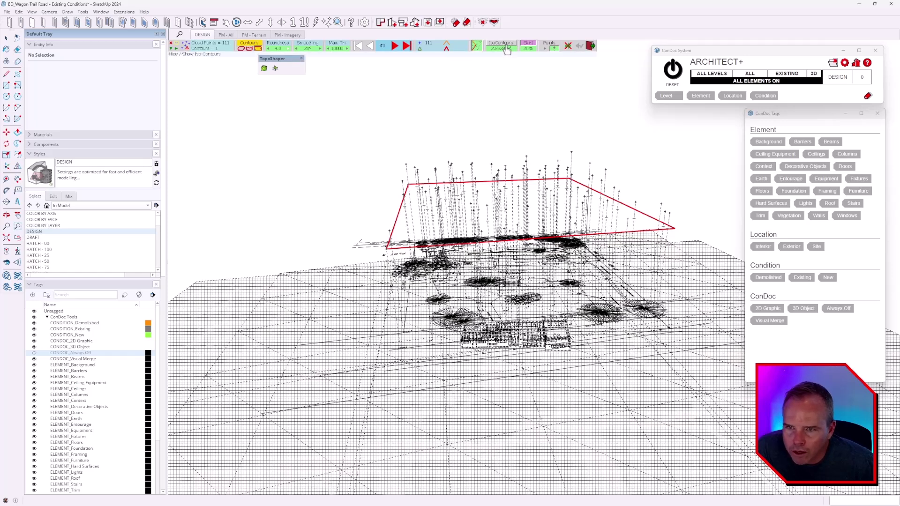
Enable iso-contours for the terrain and set the interval between them to 0.5 feet.
{"action": "left_click", "coordinate": [505, 46]}
{"action": "left_click", "coordinate": [501, 49]}
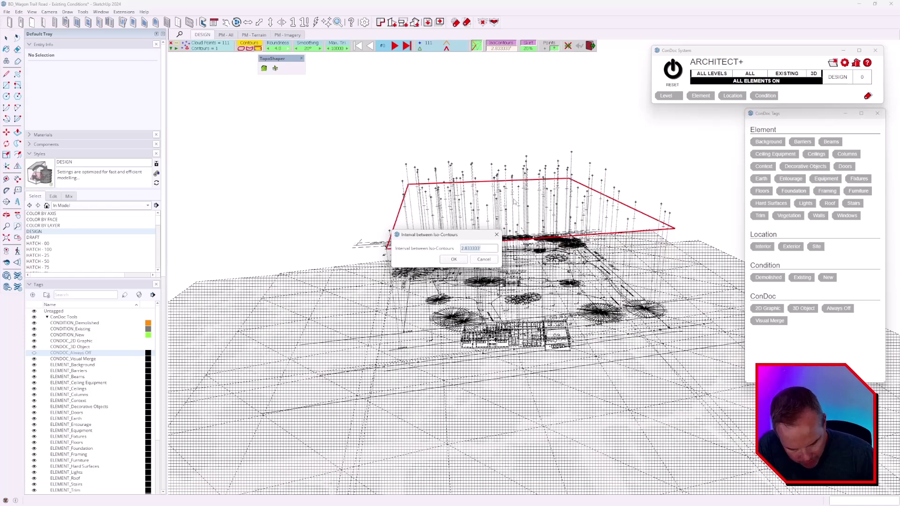
{"action": "type", "text": "5"}
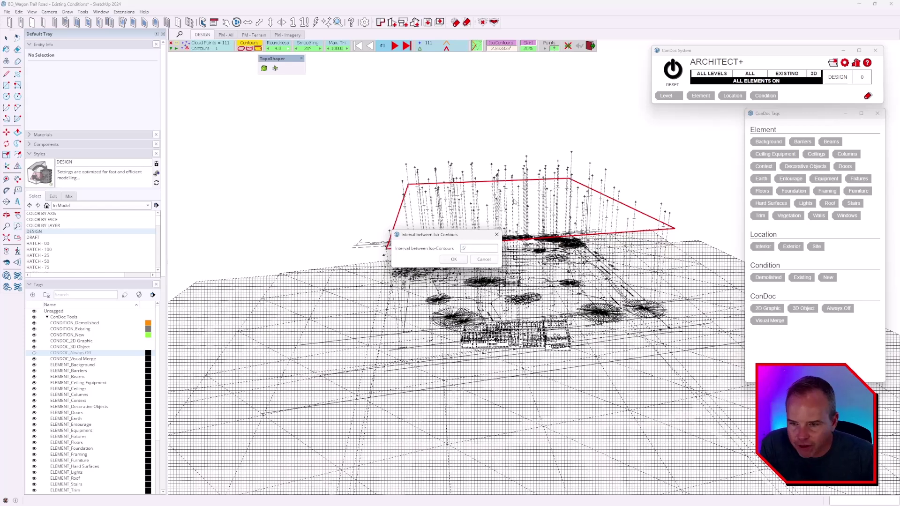
{"action": "left_click", "coordinate": [454, 260]}
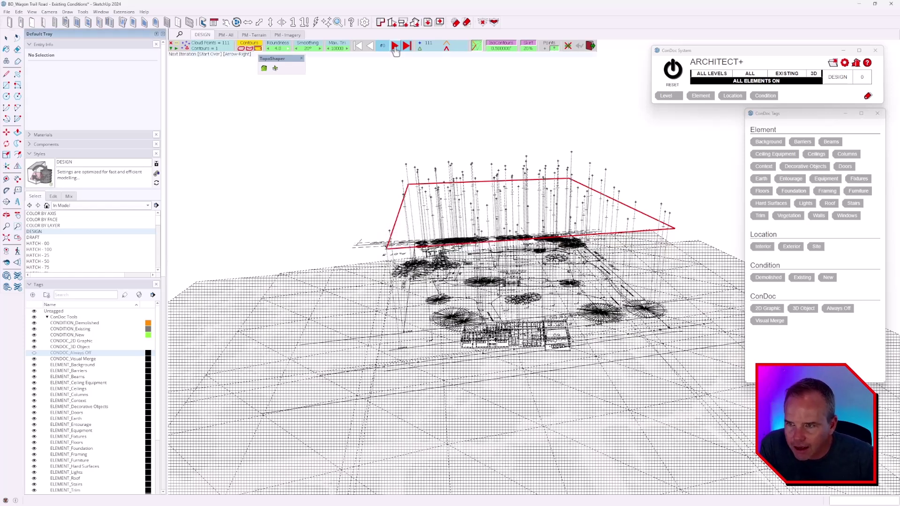
Generate the terrain with its iso-contours from the guide points, exit the tool, and keep only the contour group.
{"action": "left_click", "coordinate": [395, 47]}
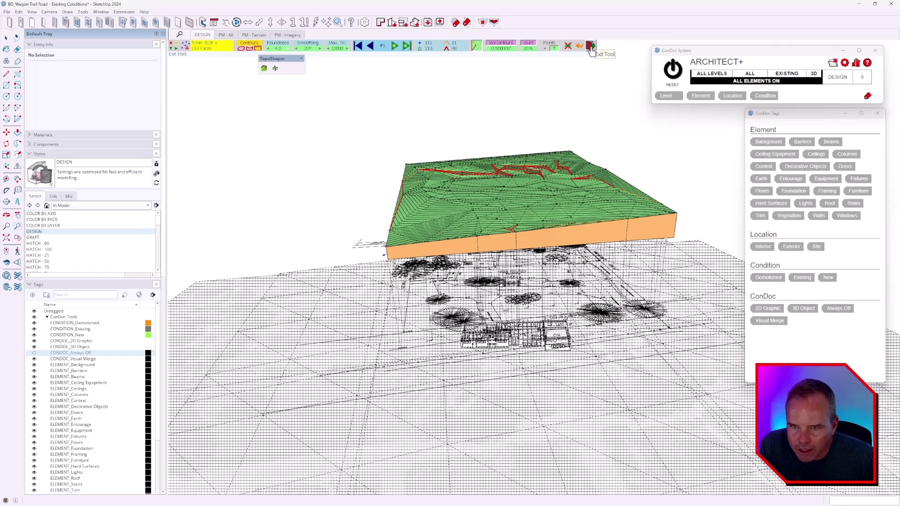
{"action": "left_click", "coordinate": [591, 46]}
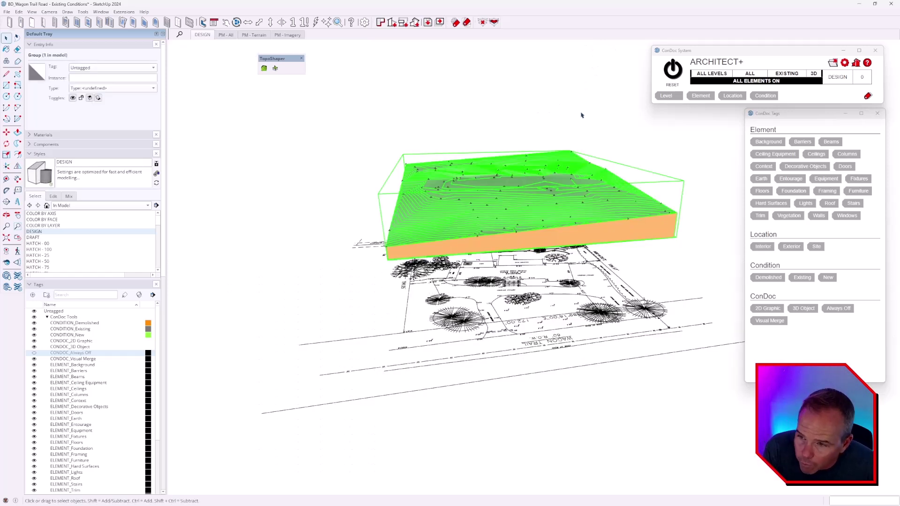
{"action": "middle_click_drag", "start_coordinate": [556, 135], "coordinate": [529, 149]}
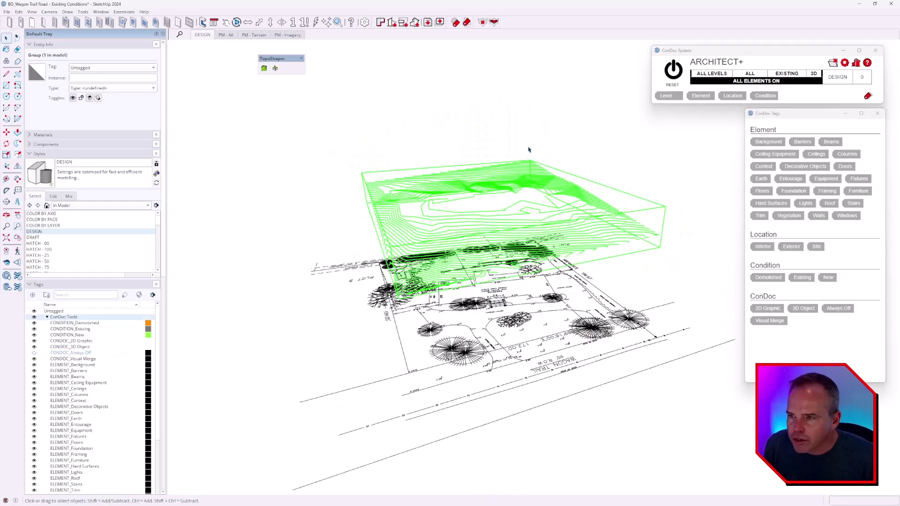
Load the contour group into TopoShaper's contour-based terrain tool, switch the working view to 3D, and calculate the terrain preview.
{"action": "left_click", "coordinate": [265, 69]}
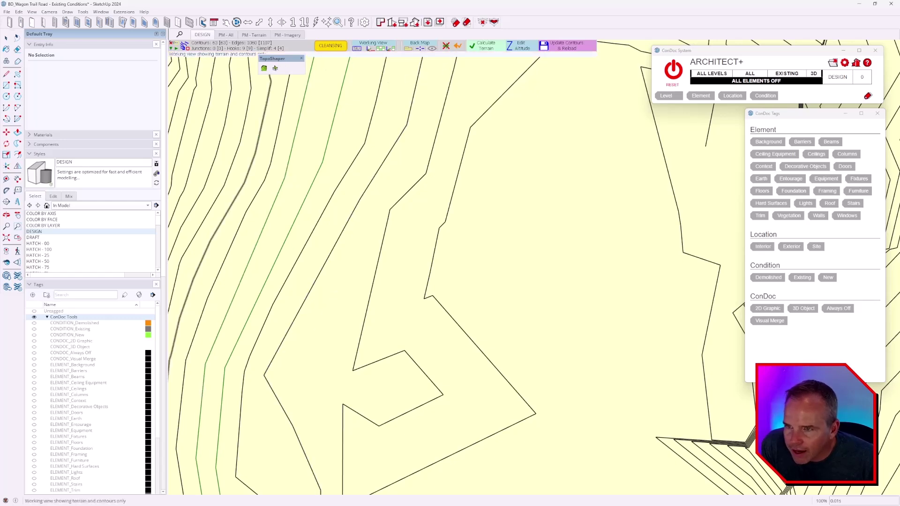
{"action": "left_click", "coordinate": [391, 49]}
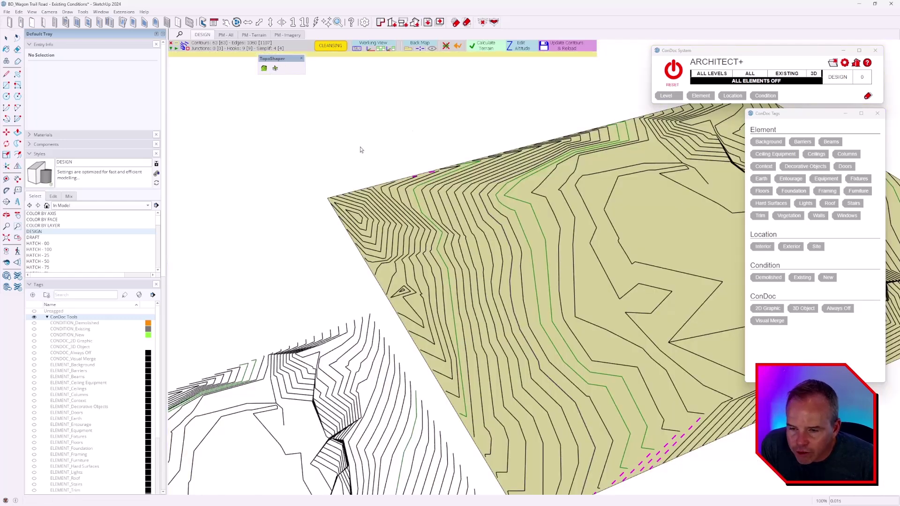
{"action": "scroll", "coordinate": [491, 145], "scroll_direction": "down", "scroll_amount": 5}
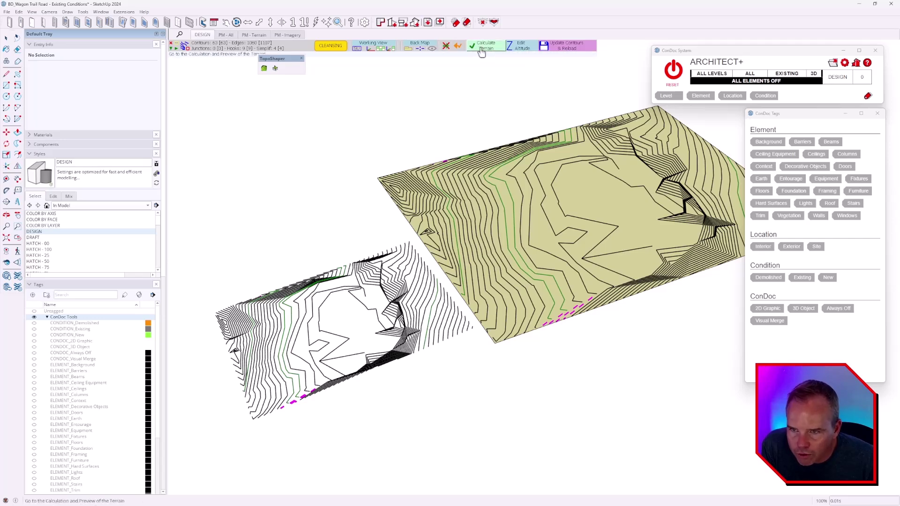
{"action": "left_click", "coordinate": [482, 51]}
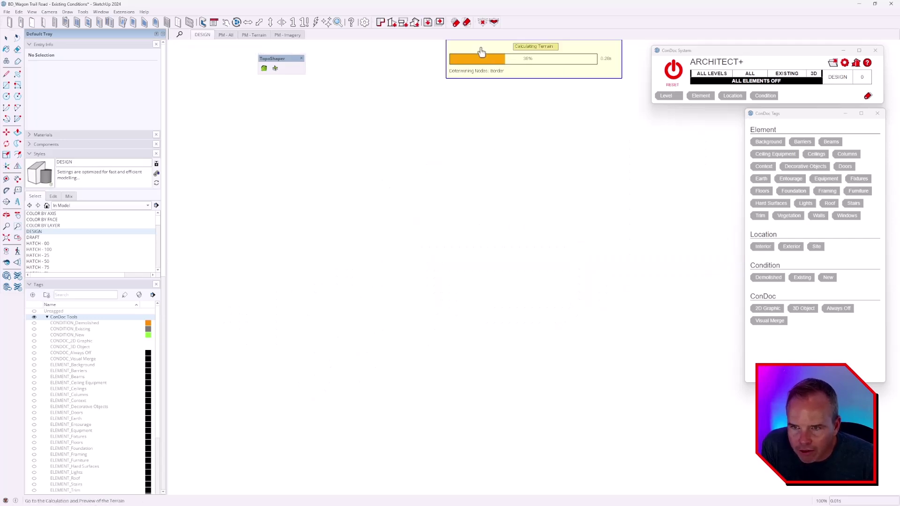
{"action": "scroll", "coordinate": [412, 141], "scroll_direction": "down", "scroll_amount": 4}
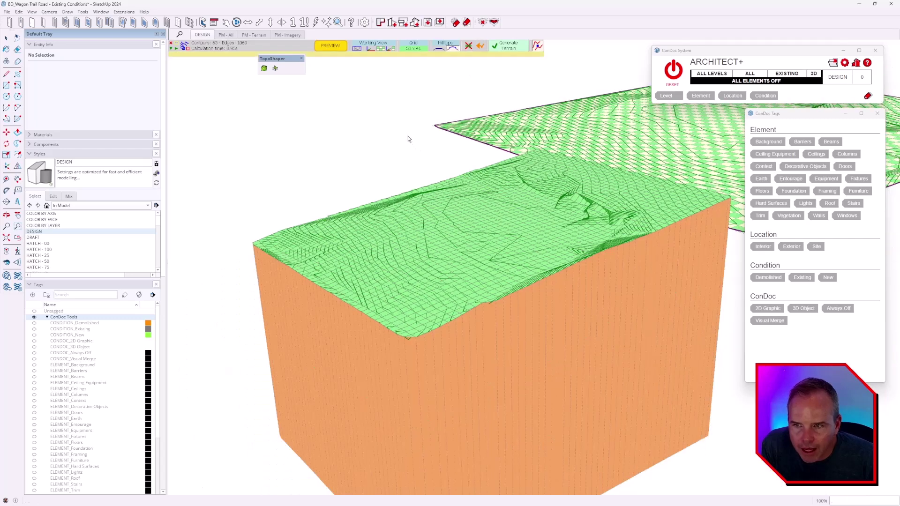
Check the grid dimensions without changing them, generate the final terrain from the preview, and exit TopoShaper.
{"action": "left_click", "coordinate": [413, 48]}
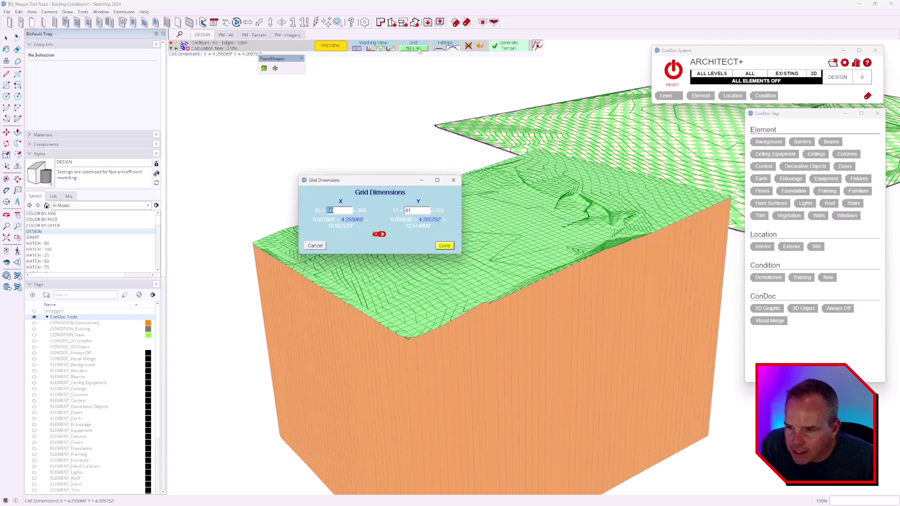
{"action": "left_click", "coordinate": [454, 180]}
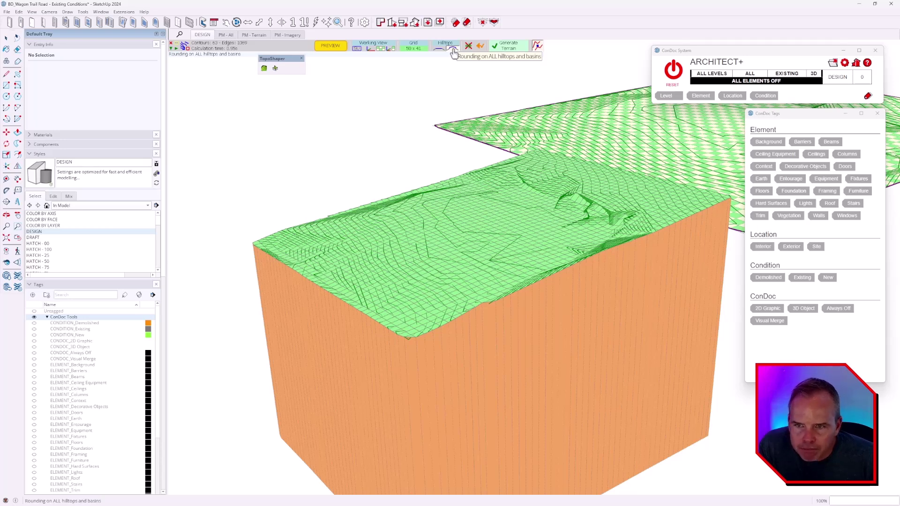
{"action": "left_click", "coordinate": [515, 48]}
{"action": "scroll", "coordinate": [469, 159], "scroll_direction": "down", "scroll_amount": 3}
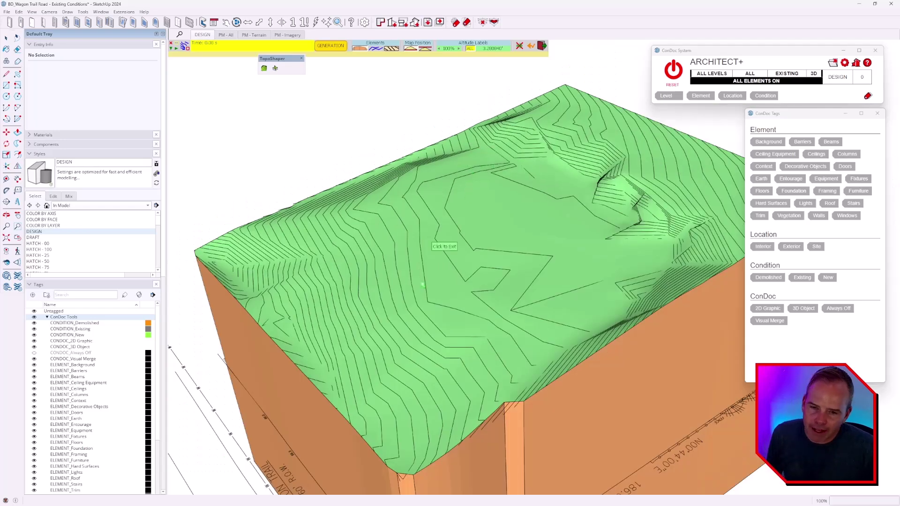
{"action": "middle_click_drag", "start_coordinate": [434, 267], "coordinate": [552, 237]}
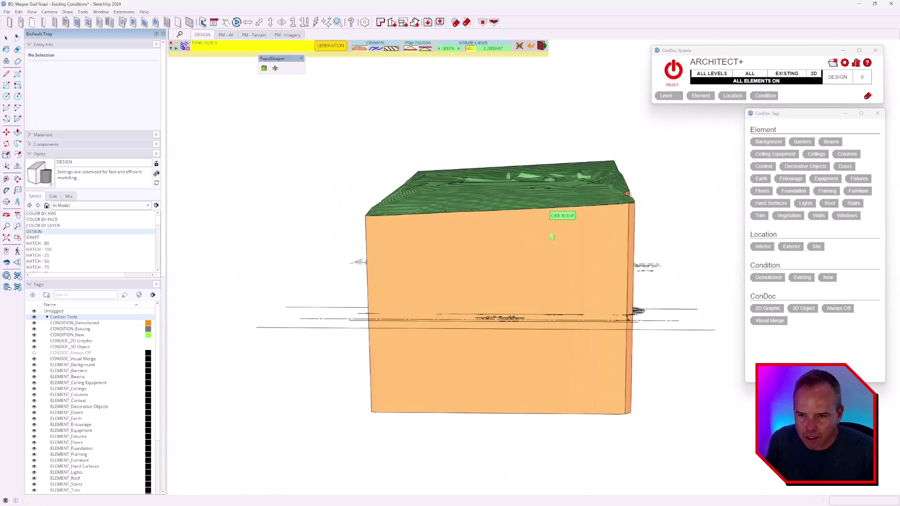
{"action": "left_click", "coordinate": [491, 236]}
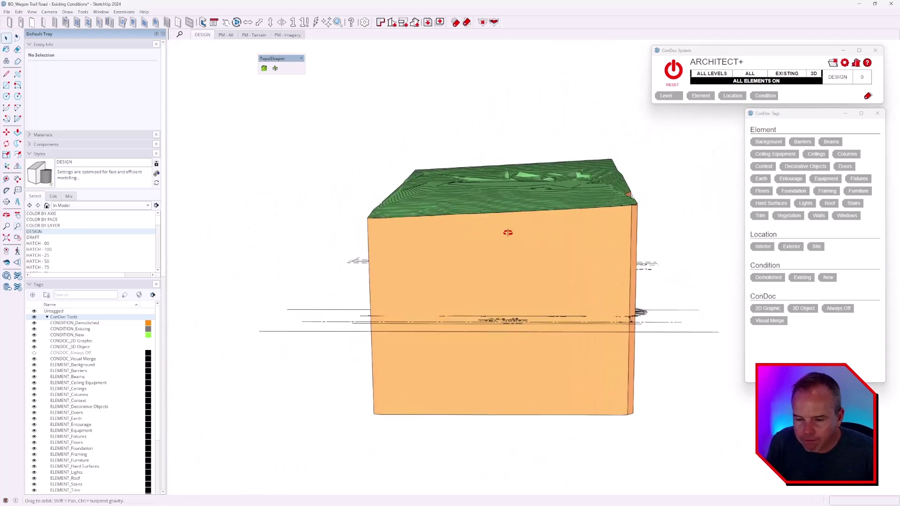